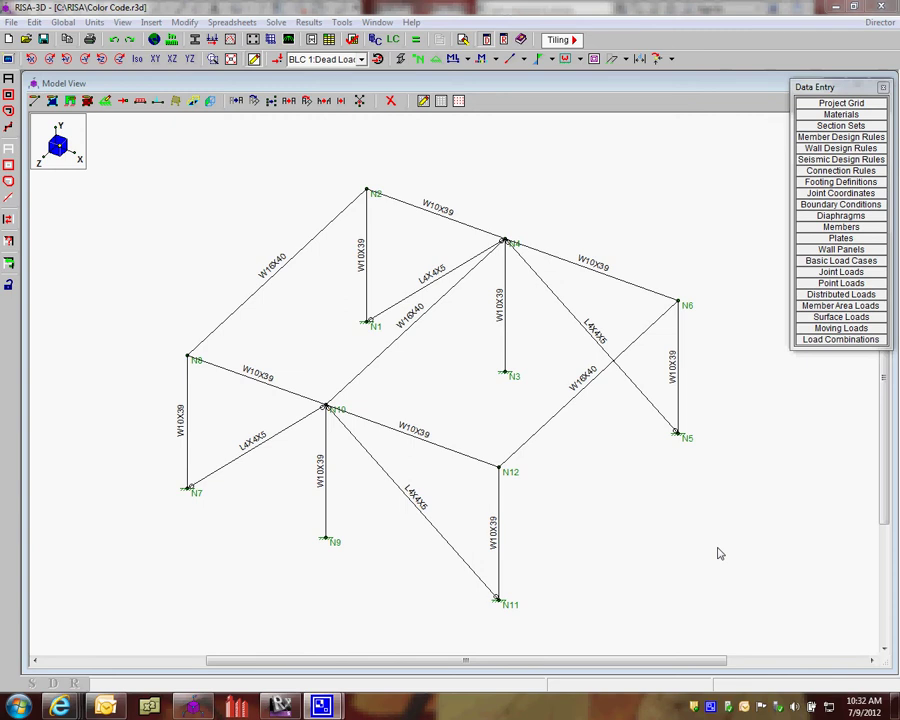
- Rotate the Color Code frame and show its members as rendered steel section shapes
middle_click_drag(661, 488, 639, 517, "shift")
left_click(400, 59)
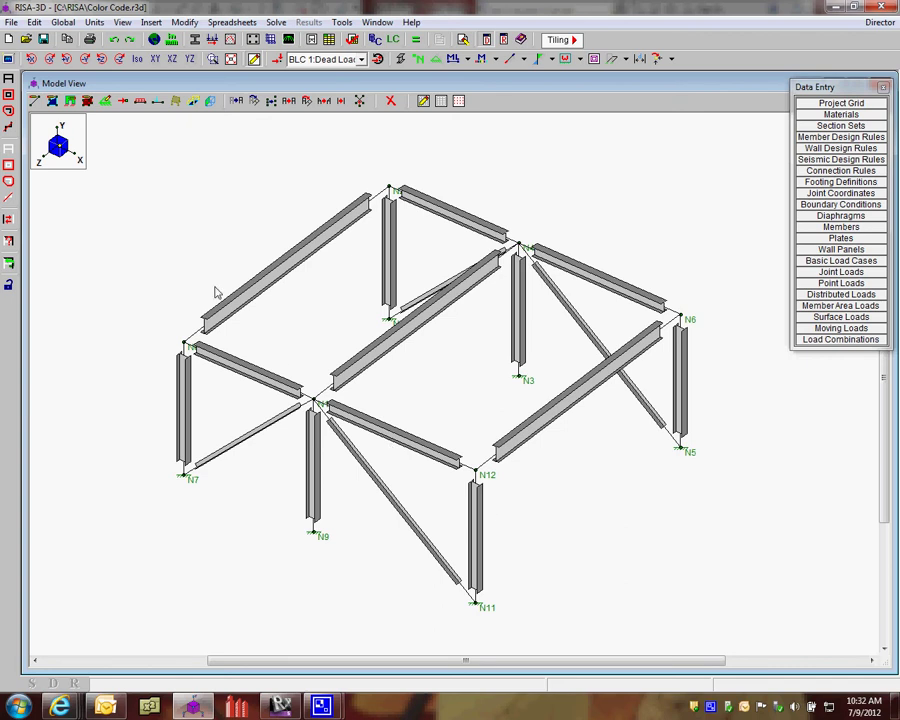
- Save the model and export it as Revit exchange file Color Code.exc, overwriting the old copy
left_click(11, 22)
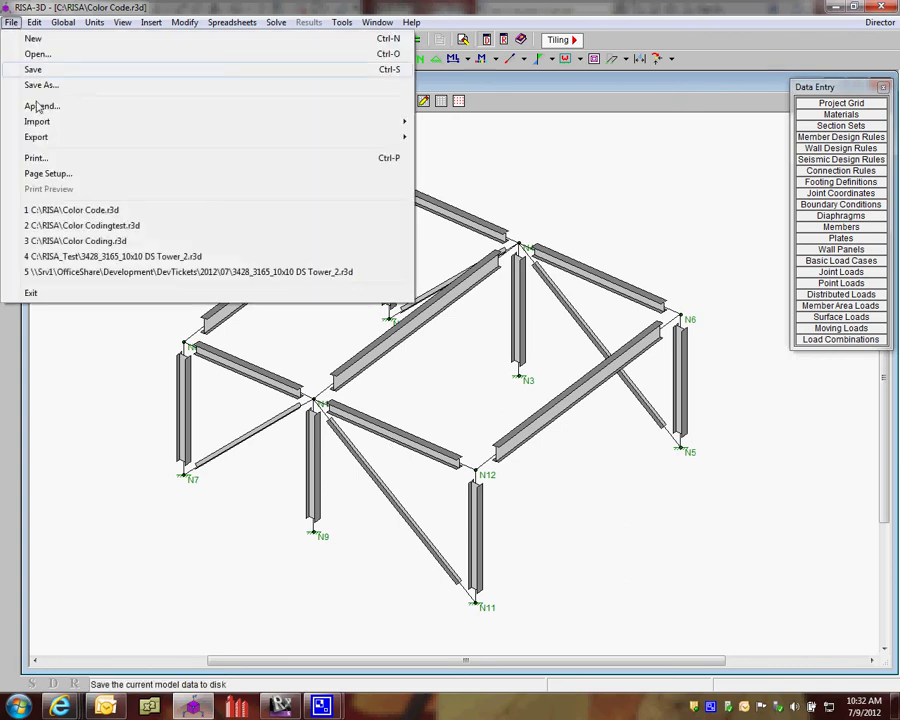
mouse_move(58, 137)
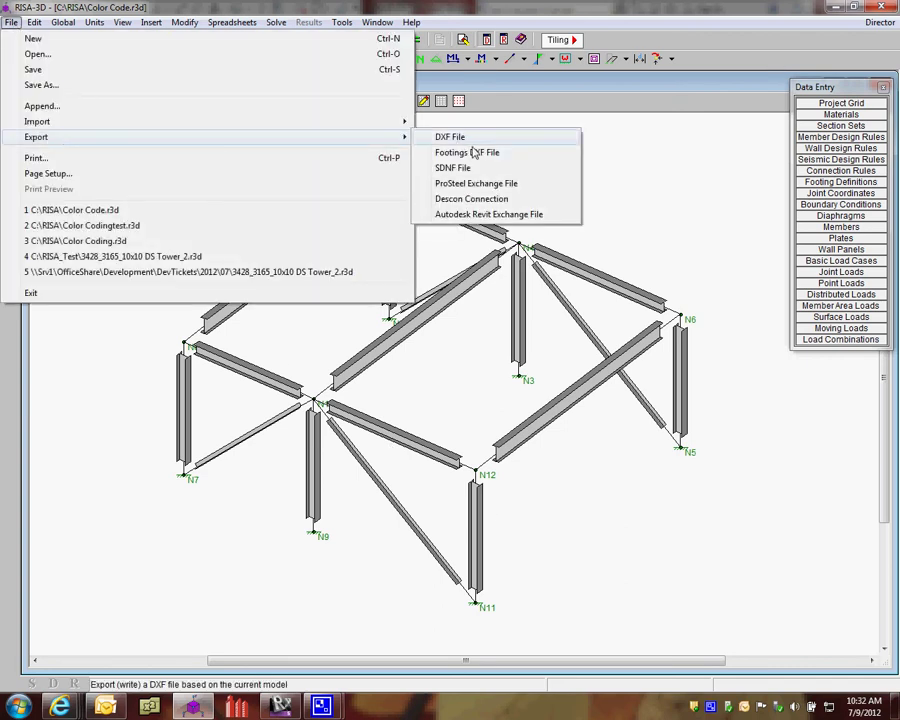
left_click(520, 218)
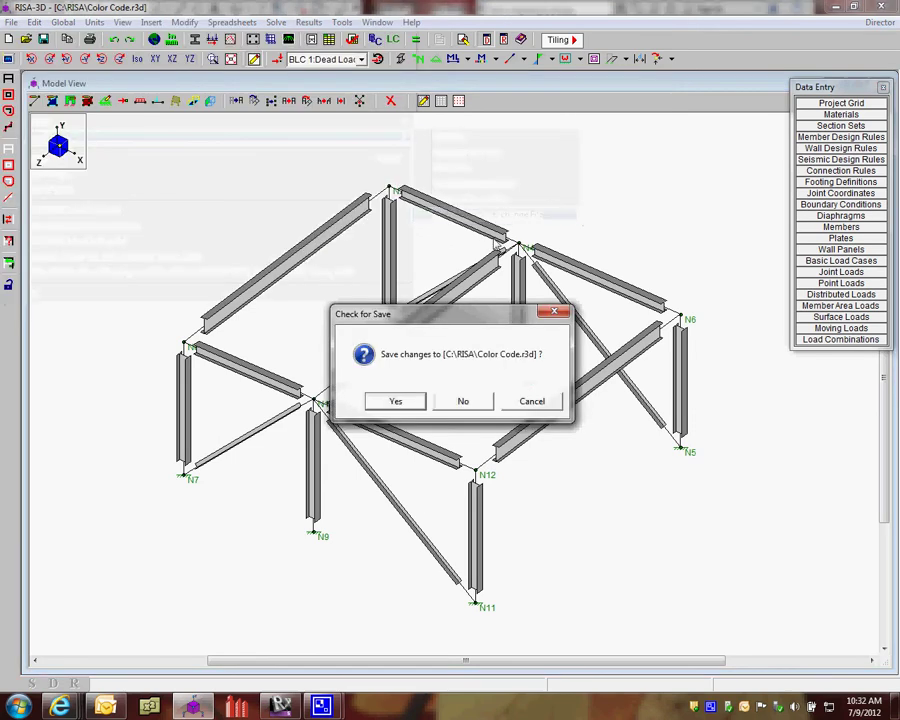
left_click(397, 402)
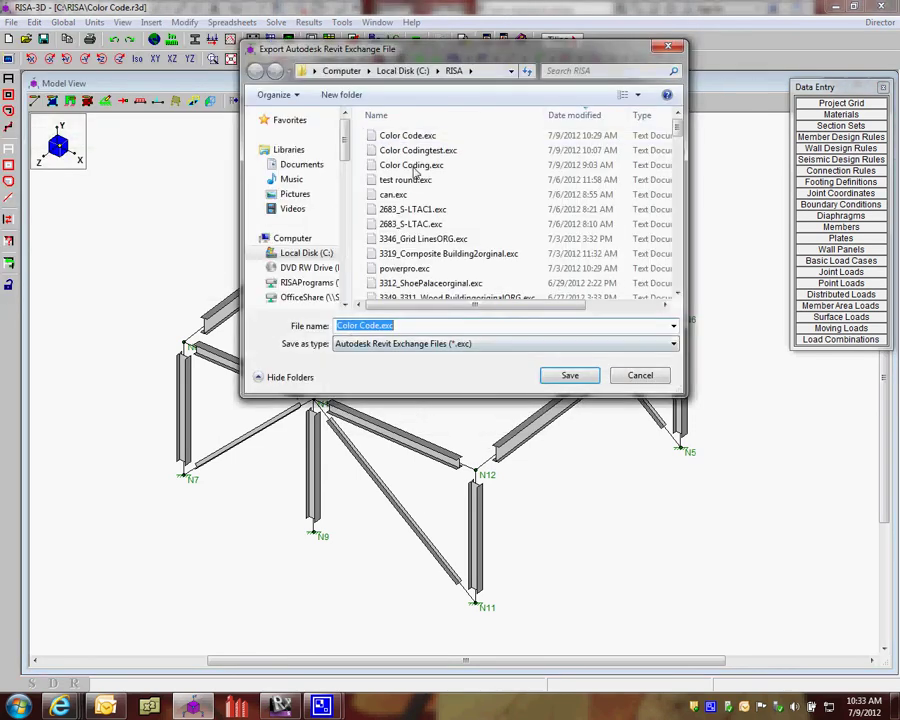
left_click(570, 375)
left_click(487, 358)
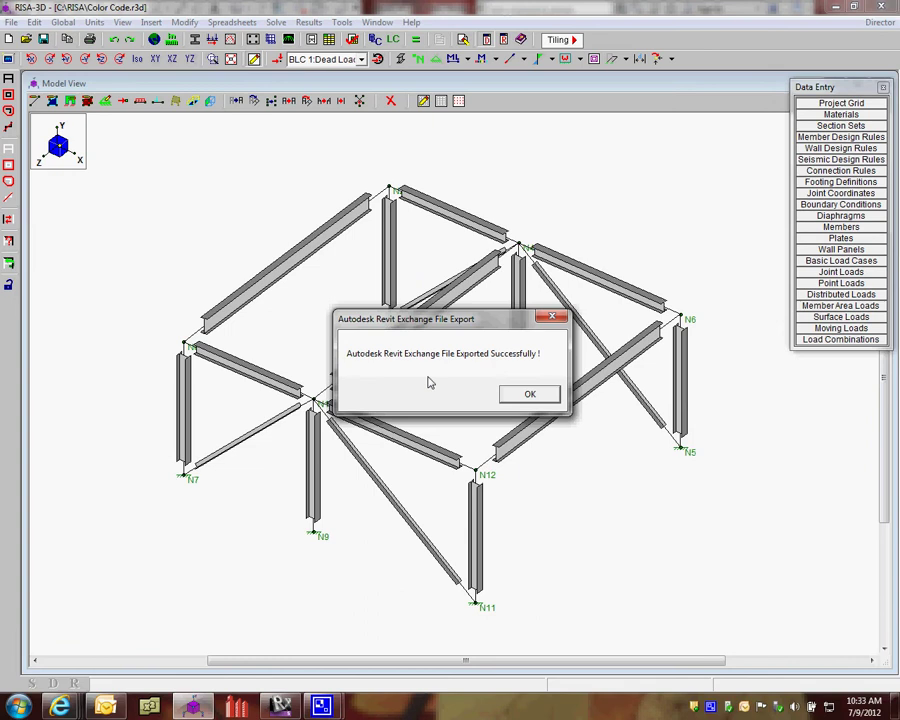
left_click(514, 398)
left_click(281, 707)
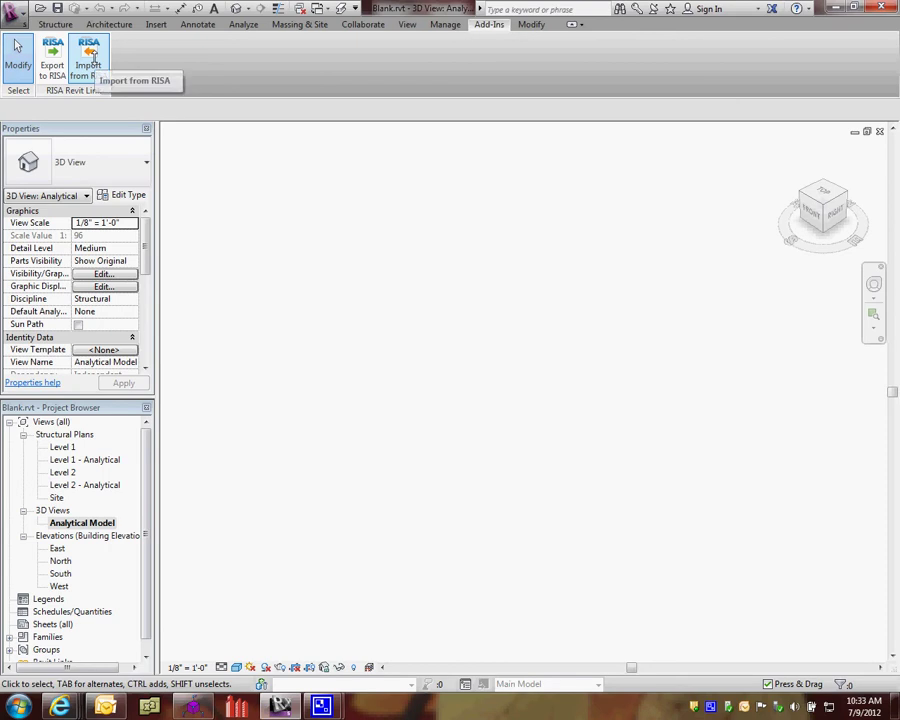
- Start the Import from RISA and enable Clear BIM IDs in the advanced options
left_click(91, 58)
left_click(468, 392)
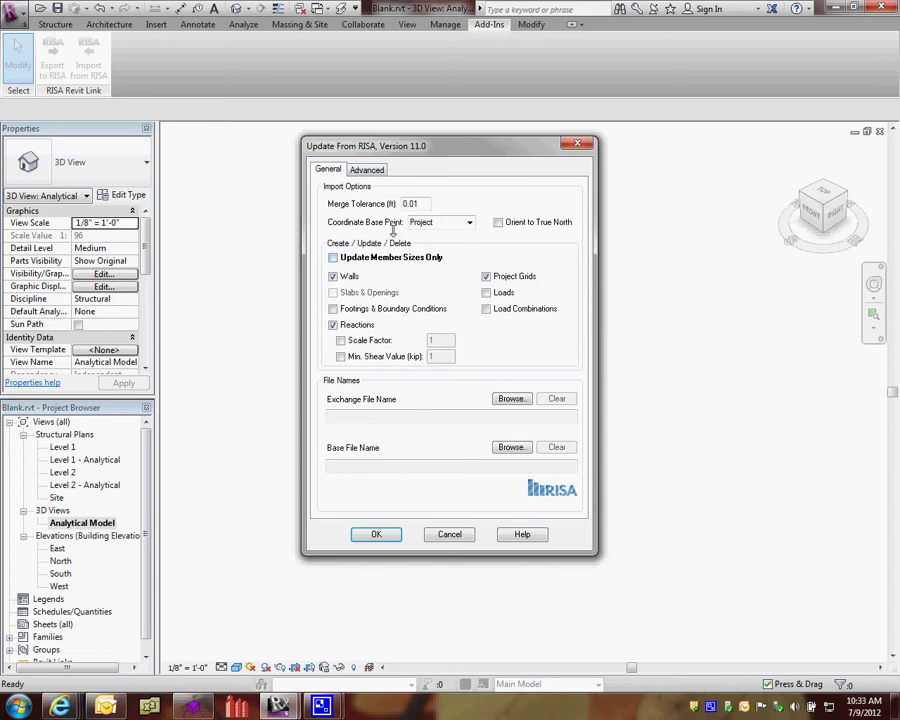
left_click(372, 171)
left_click(330, 202)
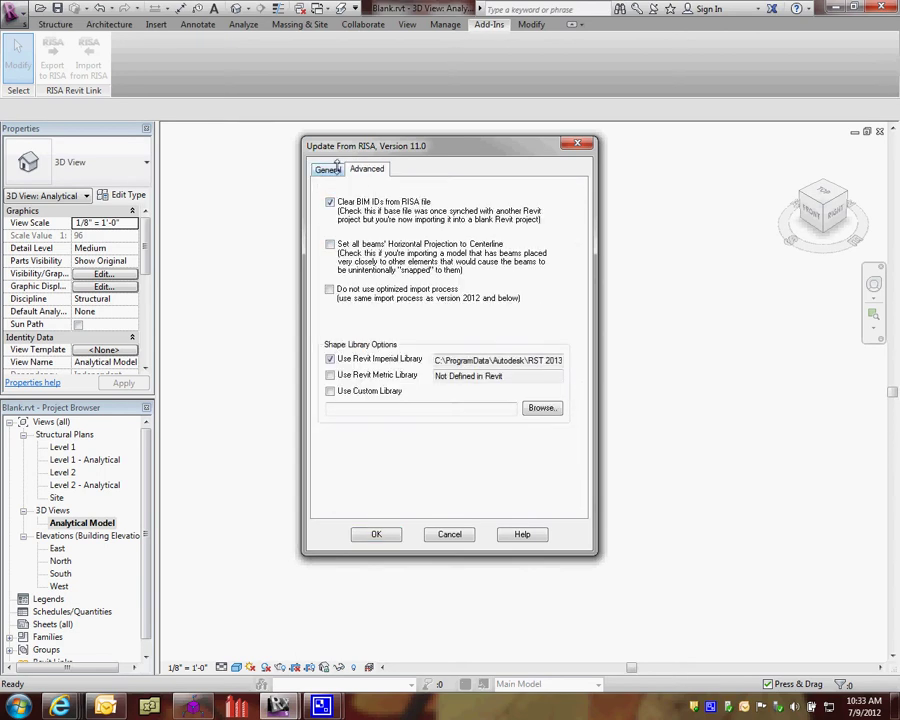
left_click(330, 169)
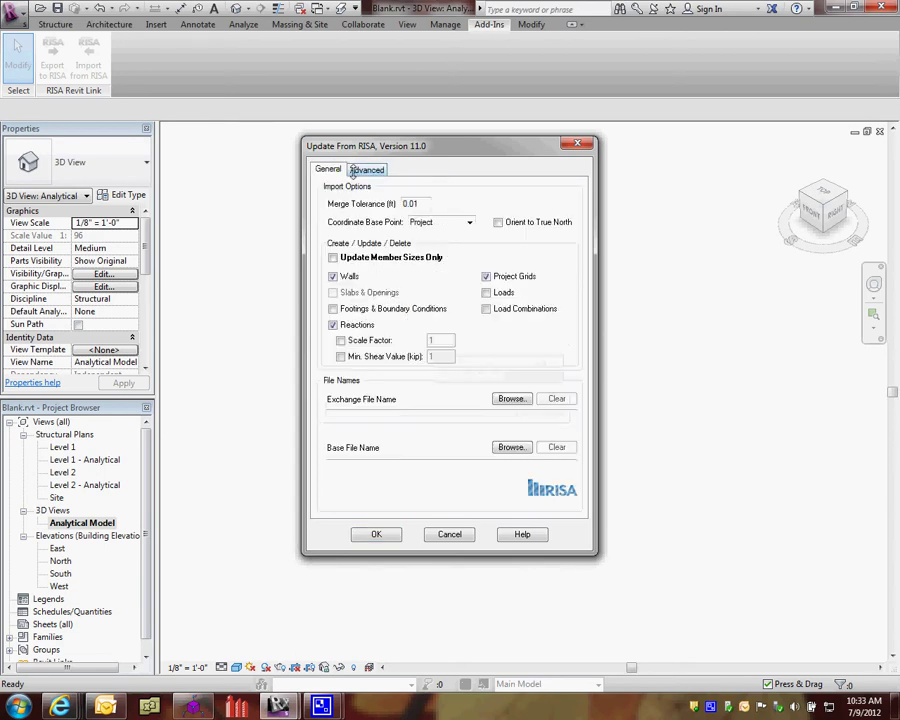
- Choose Color Code.exc as the exchange file and run the import
left_click(511, 398)
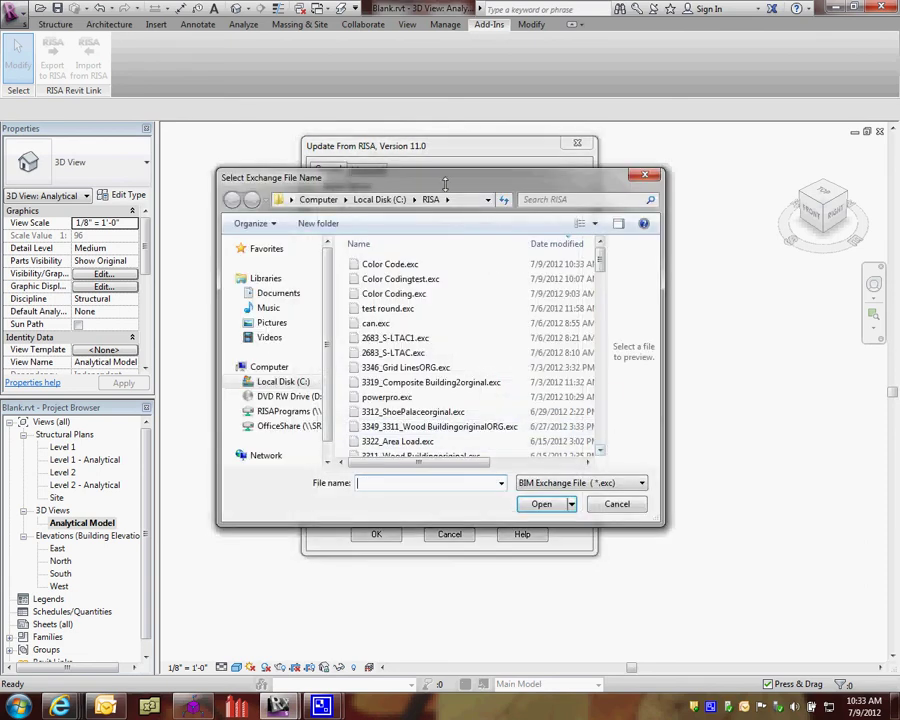
left_click_drag(442, 180, 529, 136)
left_click(580, 438)
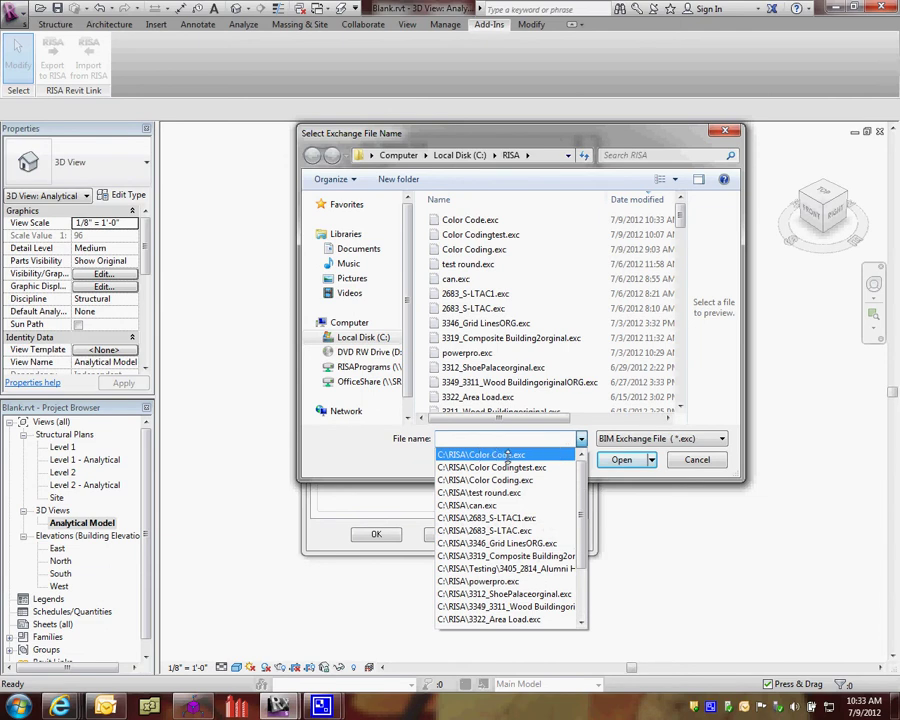
left_click(508, 456)
left_click(622, 460)
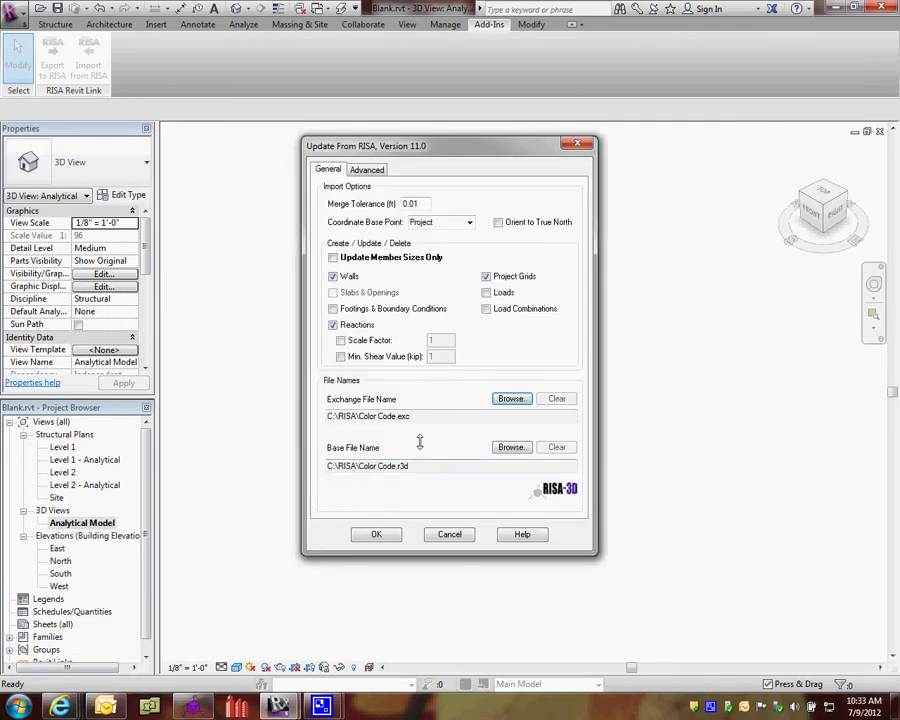
left_click(379, 534)
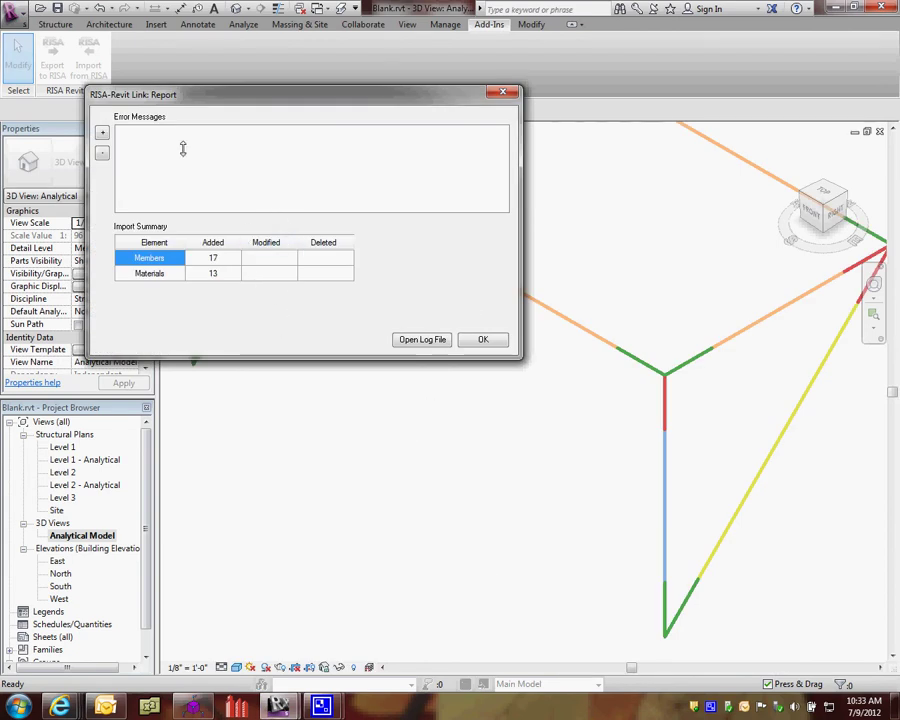
- Check the import report's 17 added members and 13 materials, then close it
left_click_drag(189, 97, 190, 80)
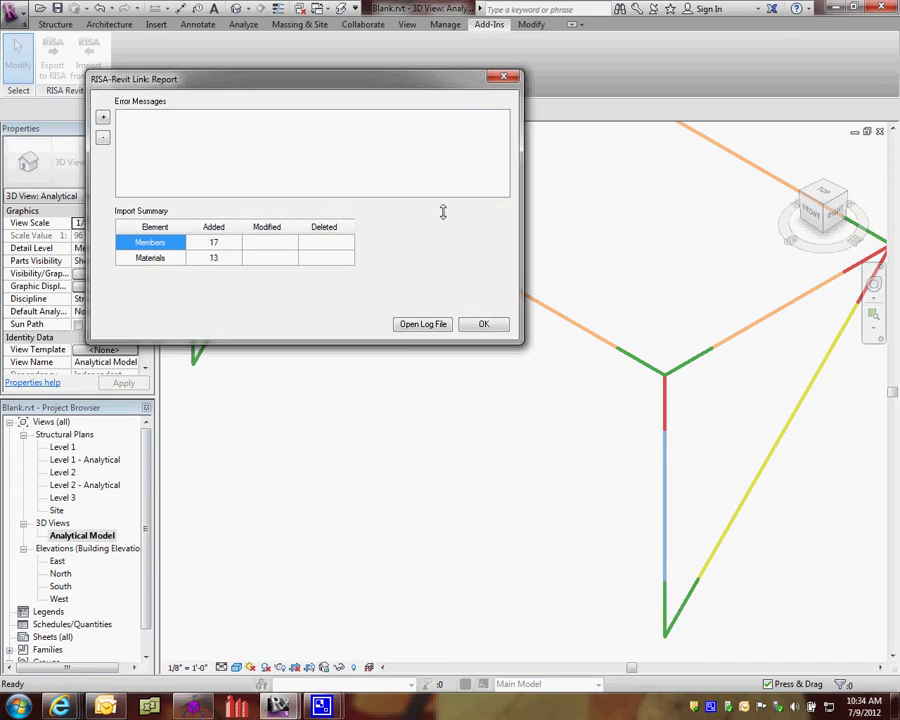
left_click(212, 242)
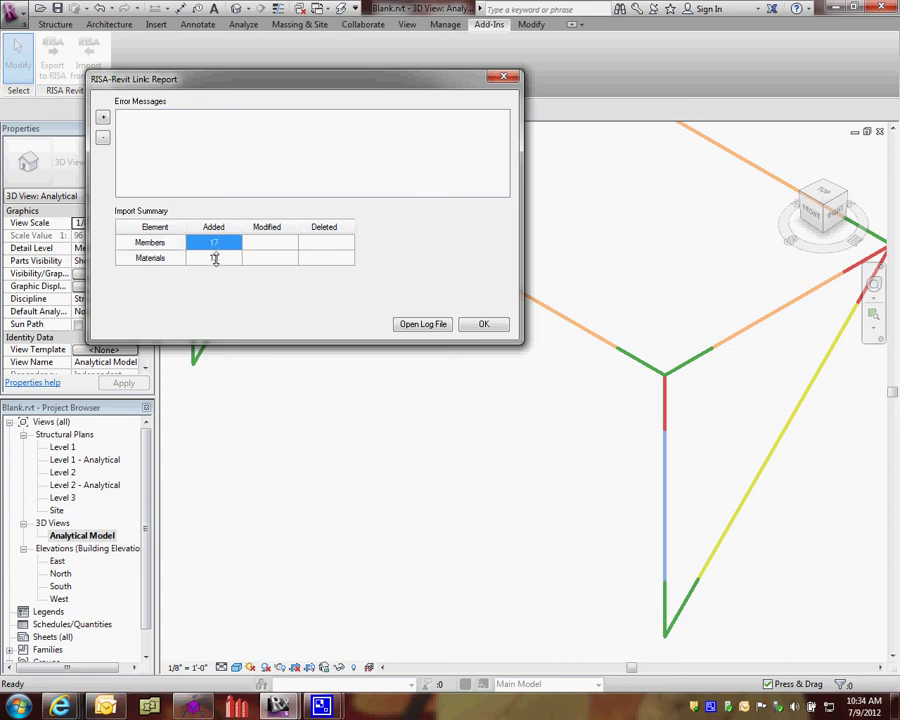
left_click(220, 259)
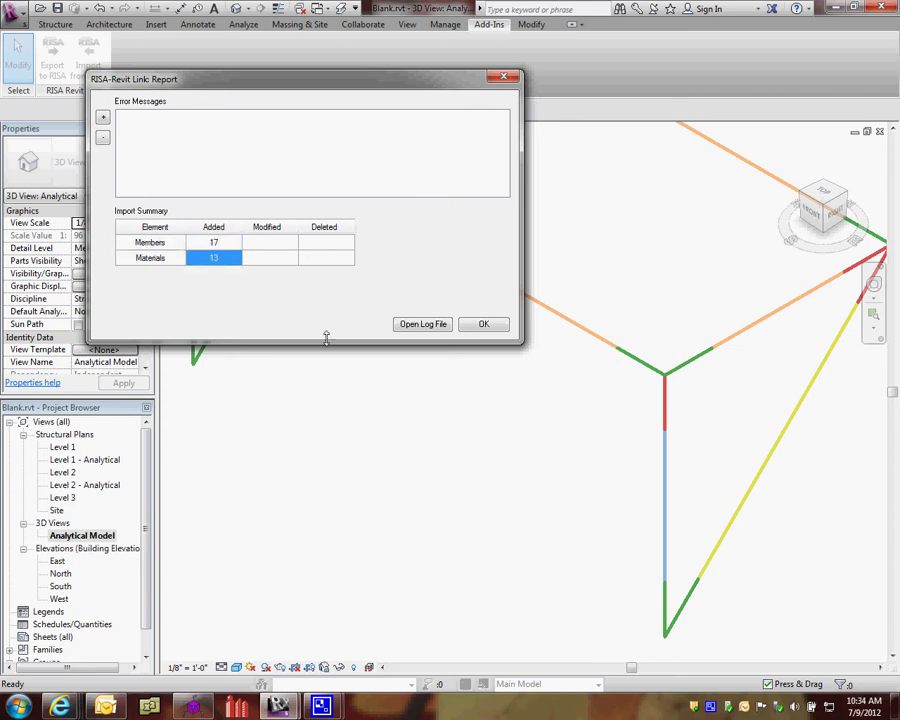
left_click(485, 324)
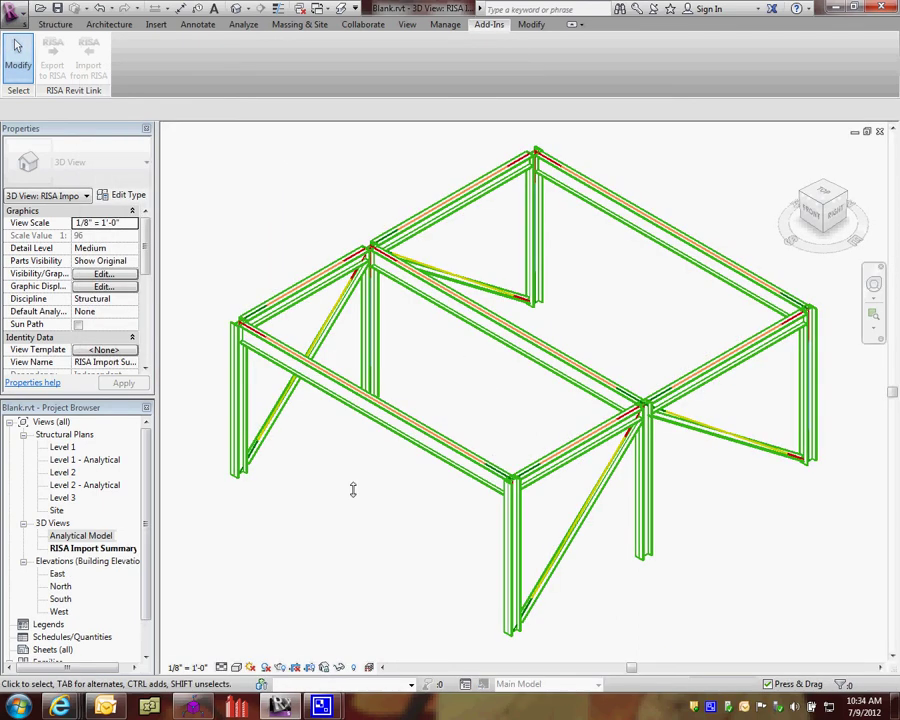
- Open the RISA Import Summary 3D view and orbit the imported frame
left_click(100, 548)
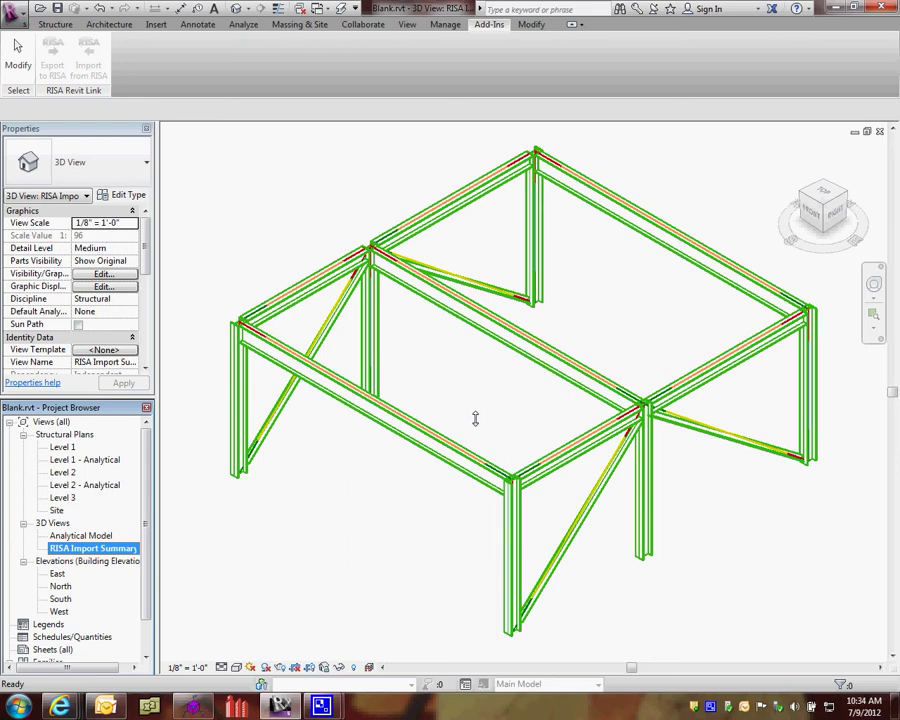
left_click(518, 407)
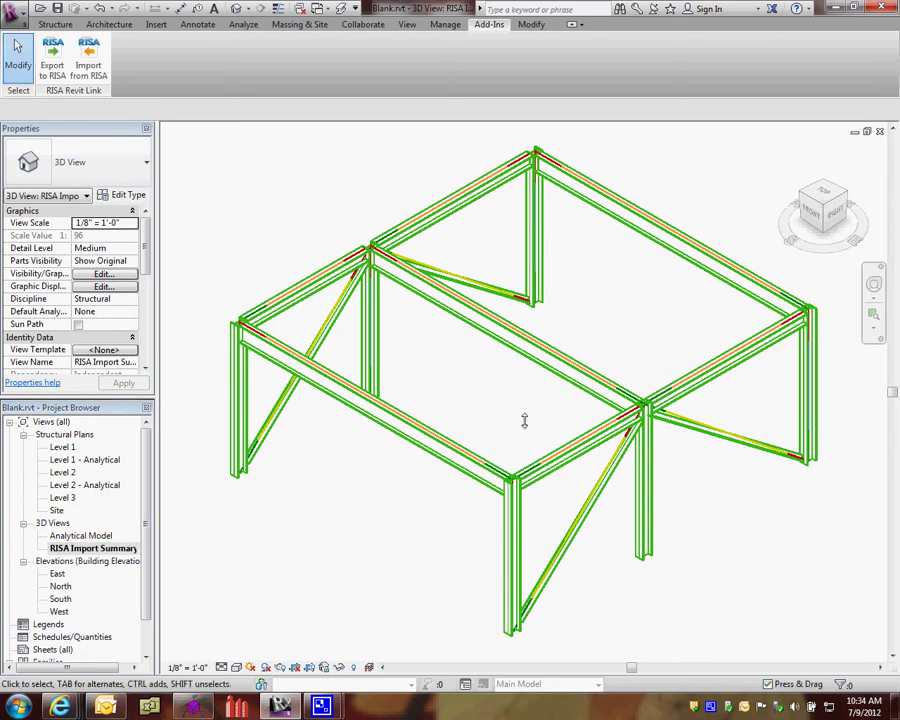
middle_click_drag(518, 425, 418, 430, "shift")
- Inspect the L4X4X5/16 diagonal brace and the W10X39 top beam
left_click(452, 484)
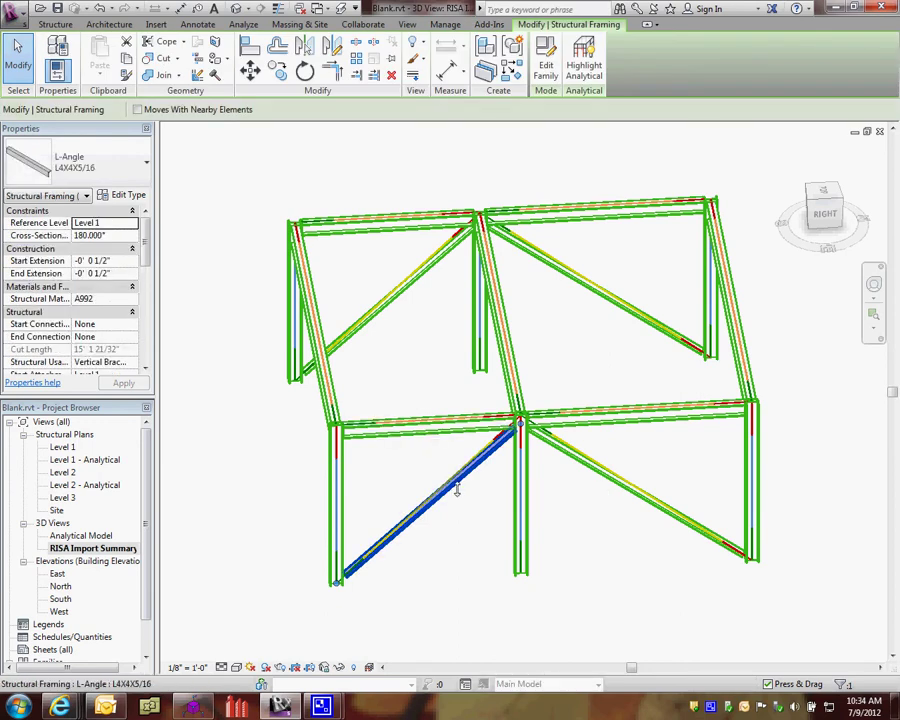
left_click(457, 425)
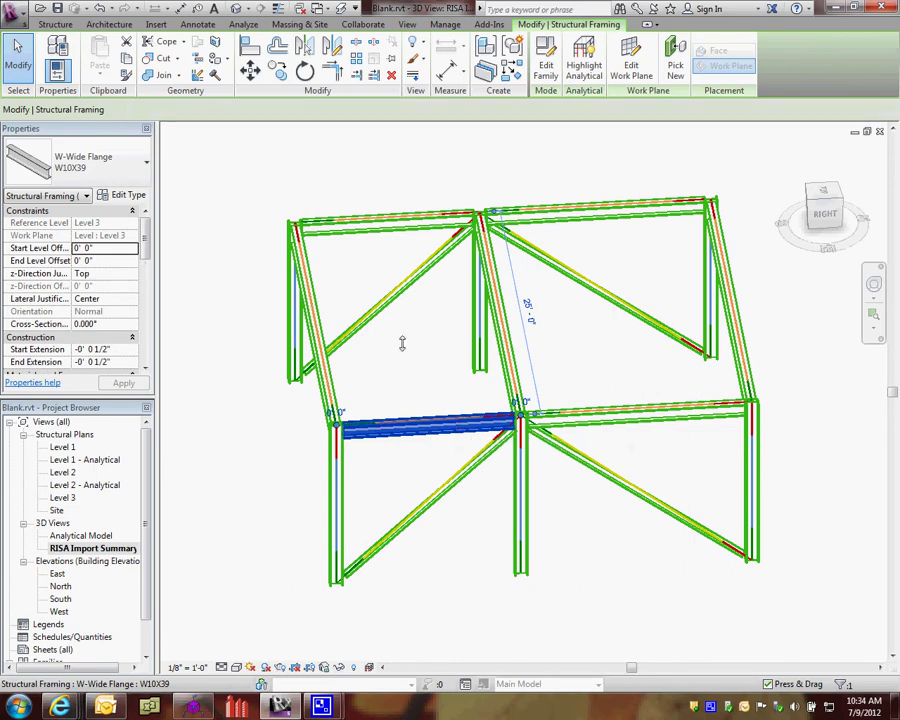
left_click(57, 8)
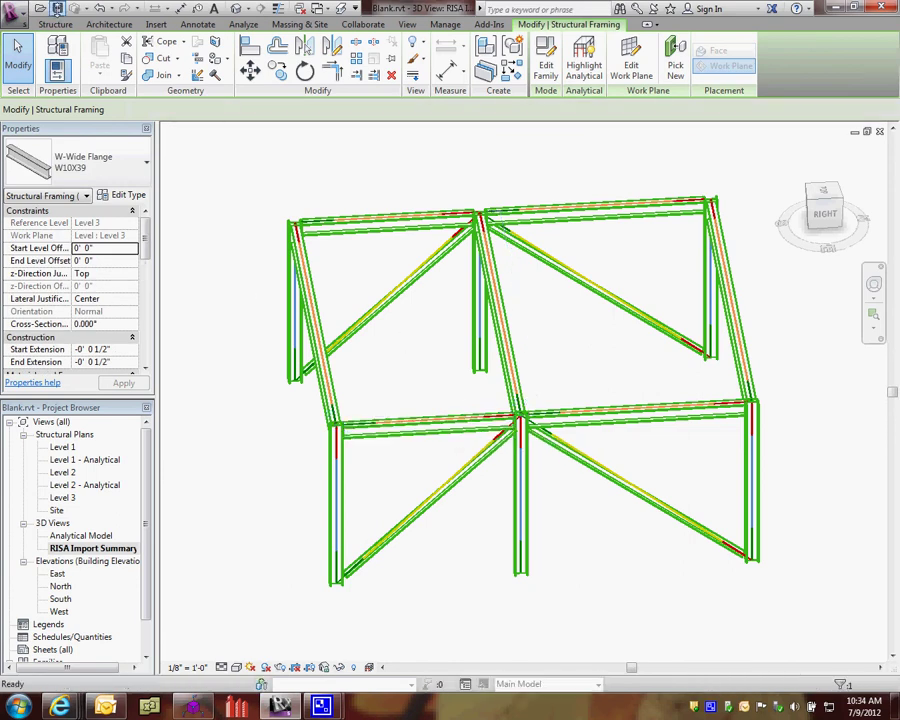
left_click(489, 24)
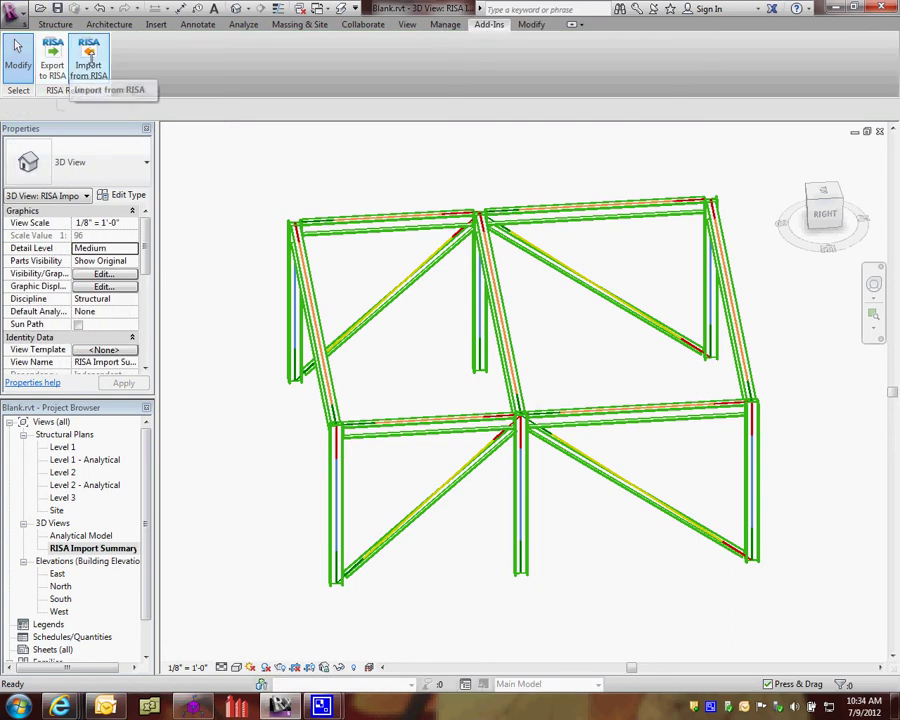
- Export the Revit model back to RISA-3D using the base model file path
left_click(54, 66)
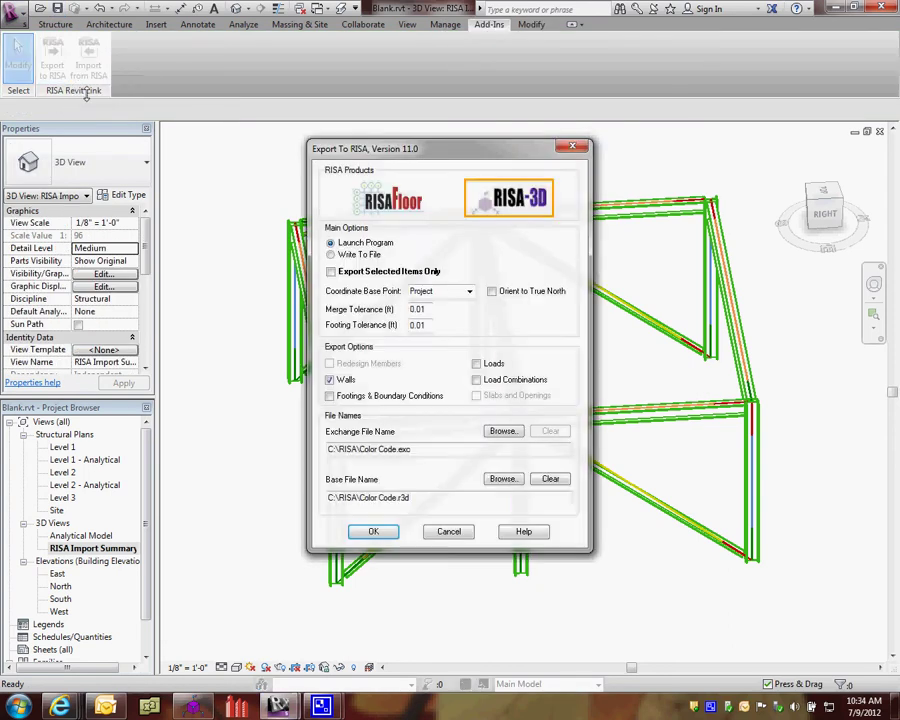
left_click(426, 498)
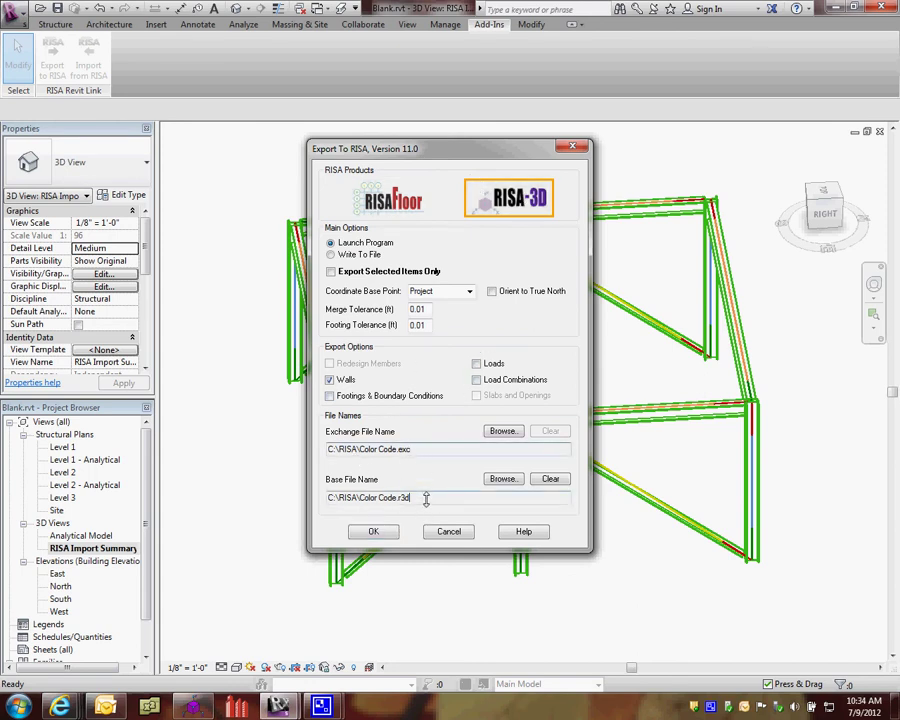
left_click(374, 531)
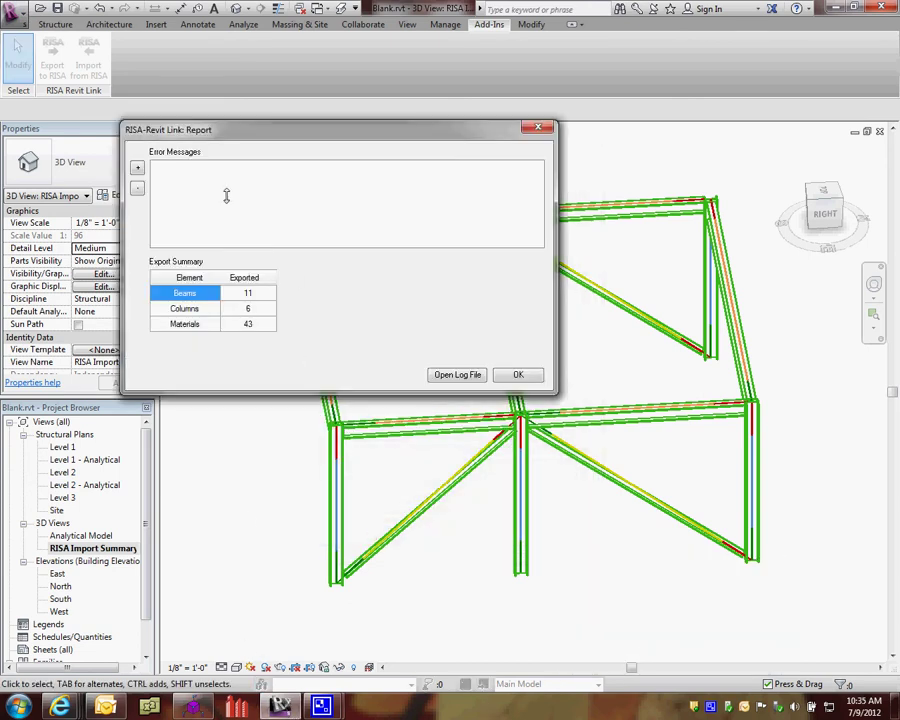
- Review the export report of 11 beams, 6 columns and 43 materials, then switch to RISA-3D
left_click(254, 293)
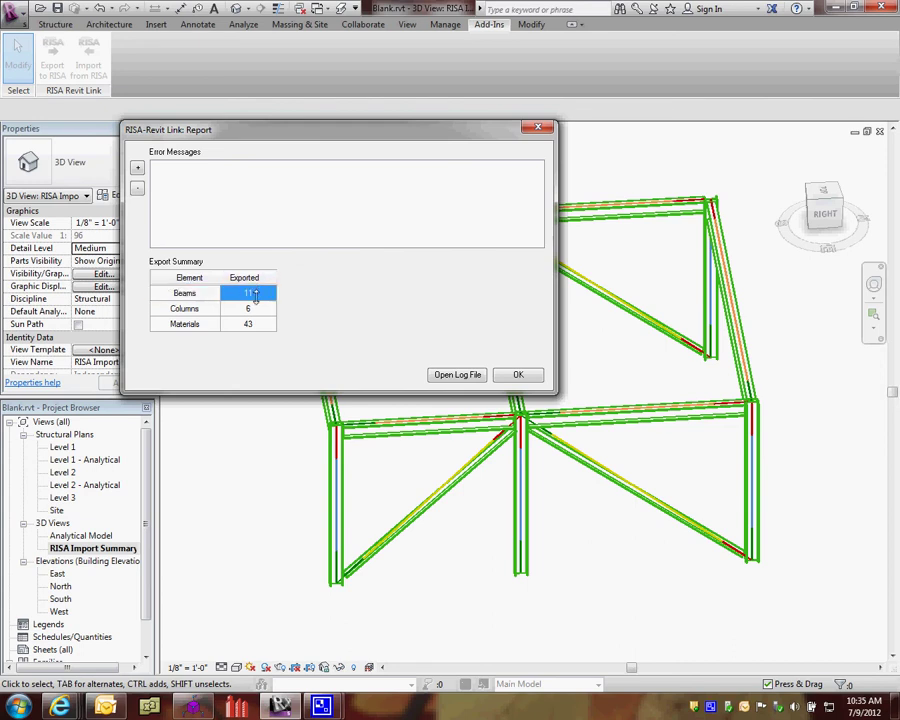
left_click(256, 310)
left_click(250, 324)
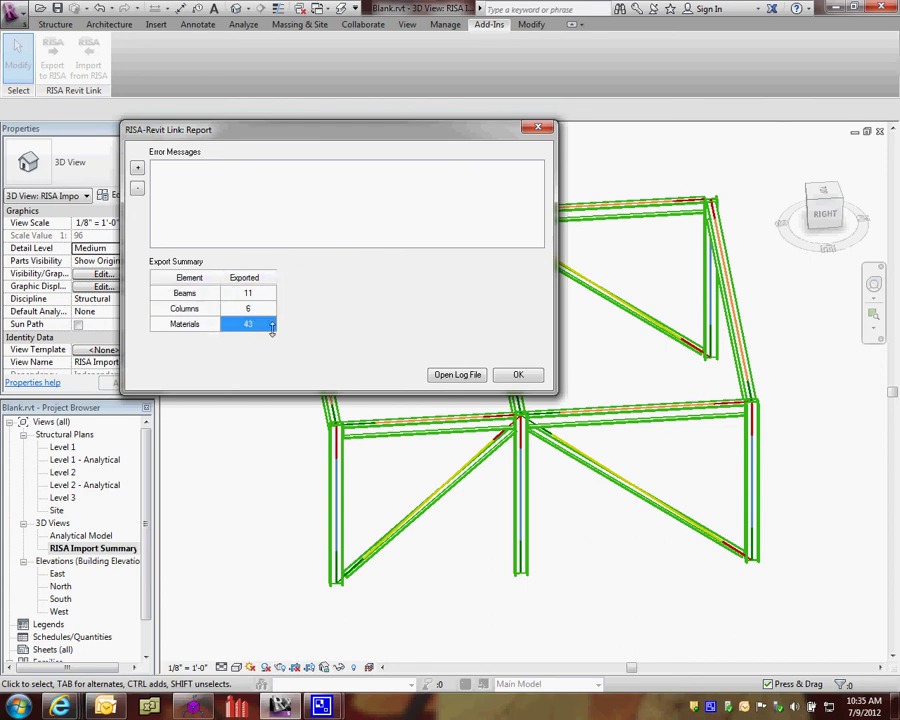
left_click(531, 375)
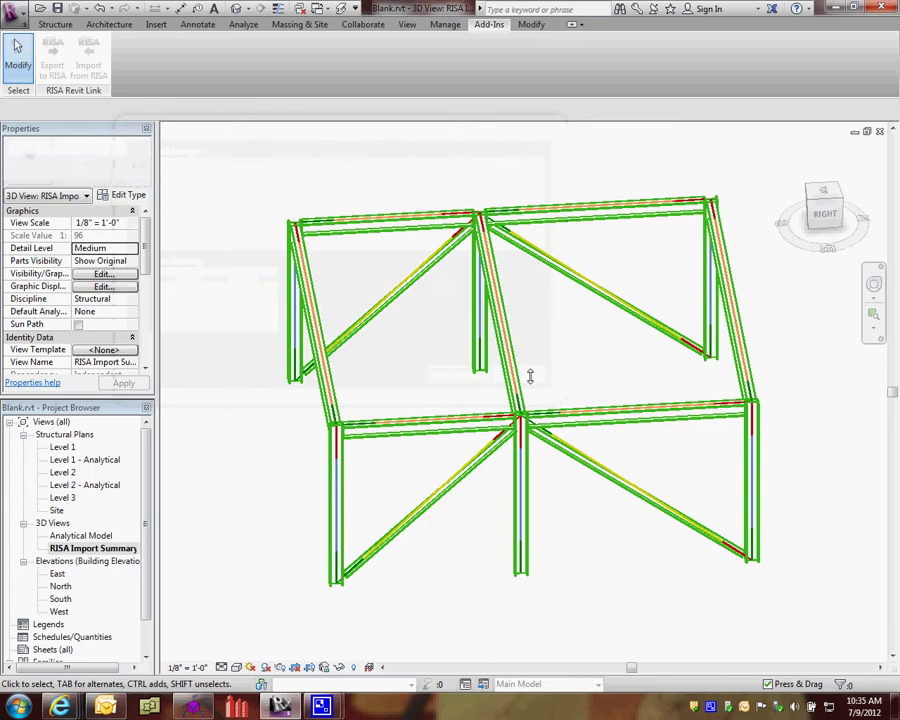
left_click(279, 705)
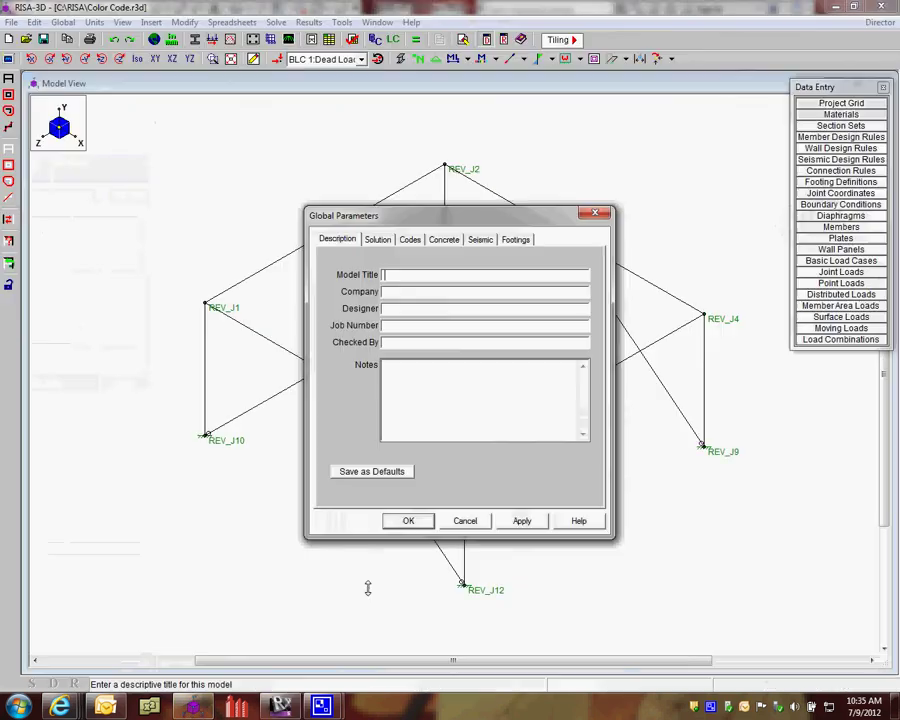
- Accept Global Parameters unchanged and rotate the returned frame with its REV_J joints
left_click(411, 521)
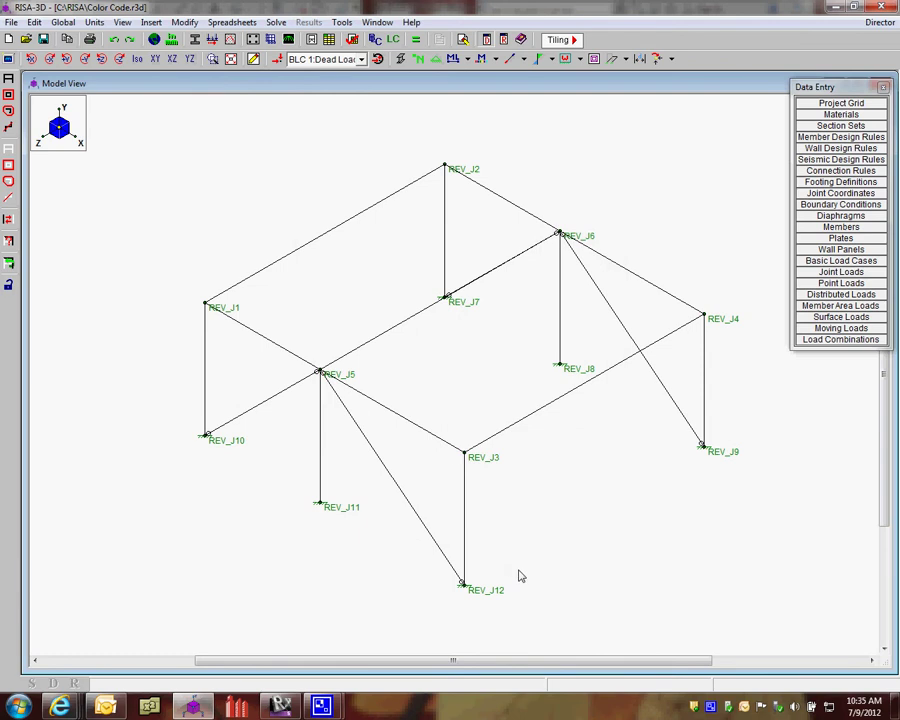
middle_click_drag(510, 578, 535, 560, "shift")
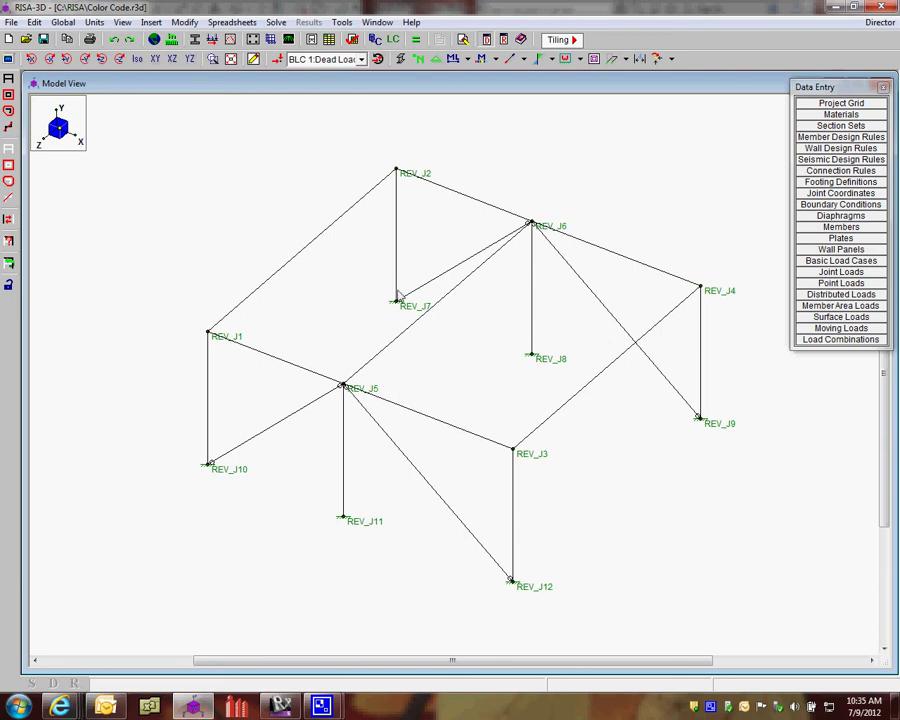
- Render members as steel shapes and display the BLC 3 Wind Load's 5k joint loads
left_click(401, 60)
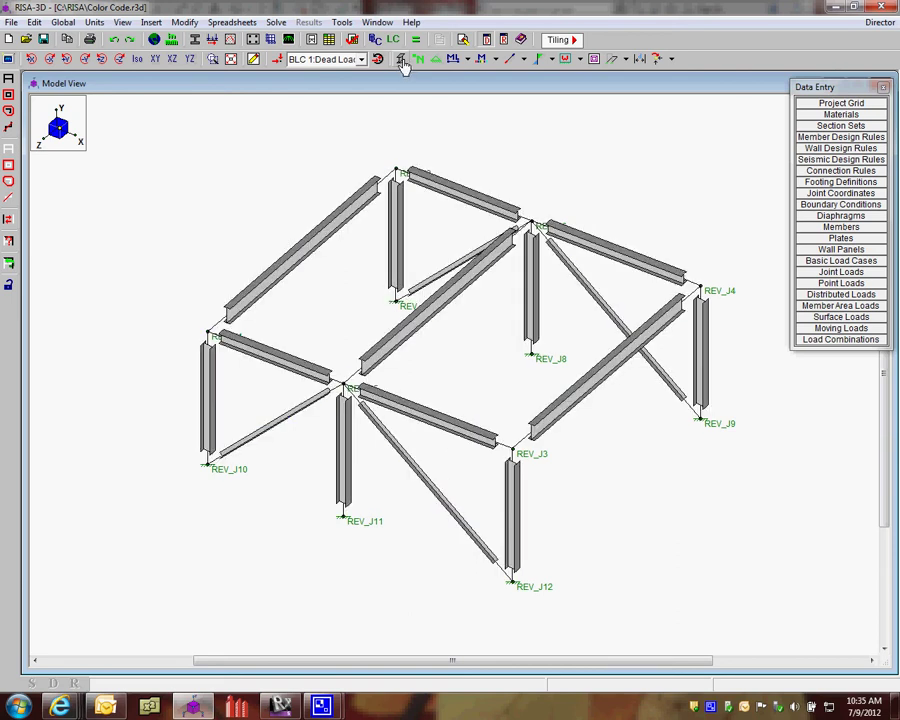
left_click(278, 60)
left_click(325, 59)
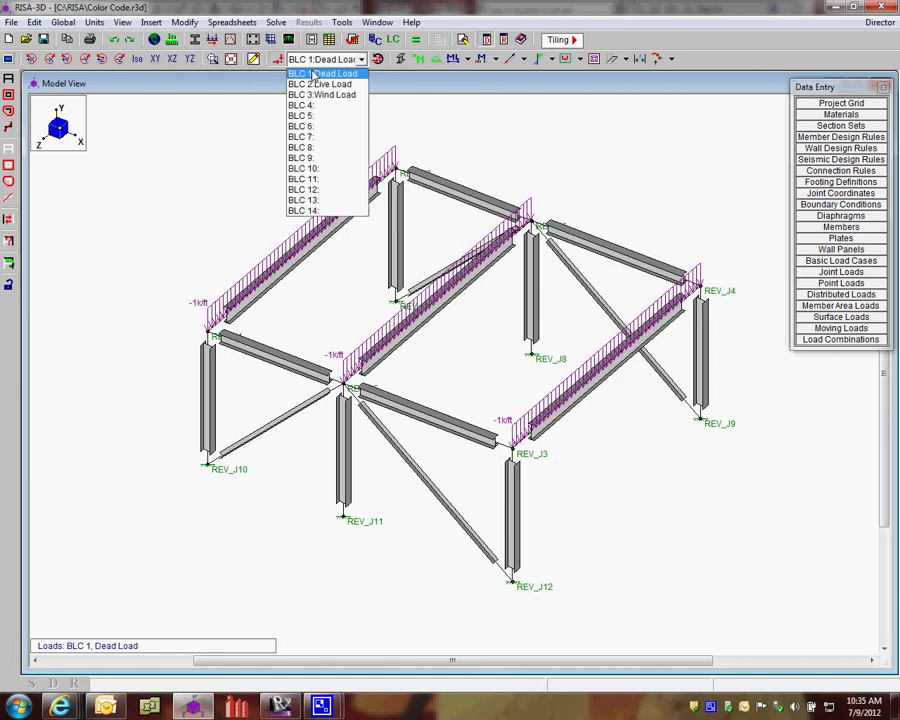
left_click(330, 84)
key("Down")
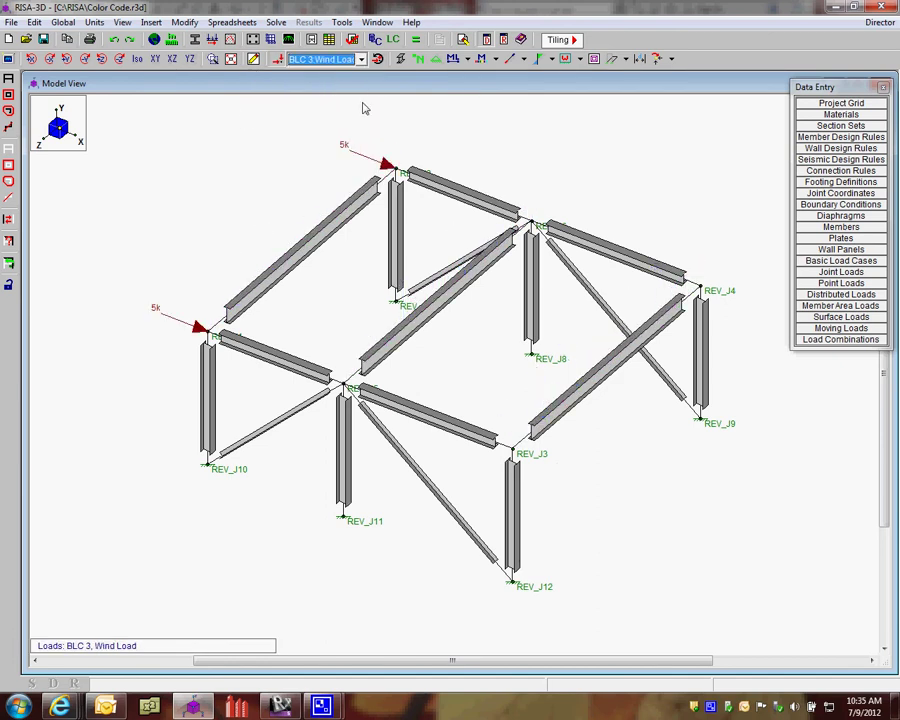
- Solve the envelope of marked combinations and review the joint reactions
left_click(415, 39)
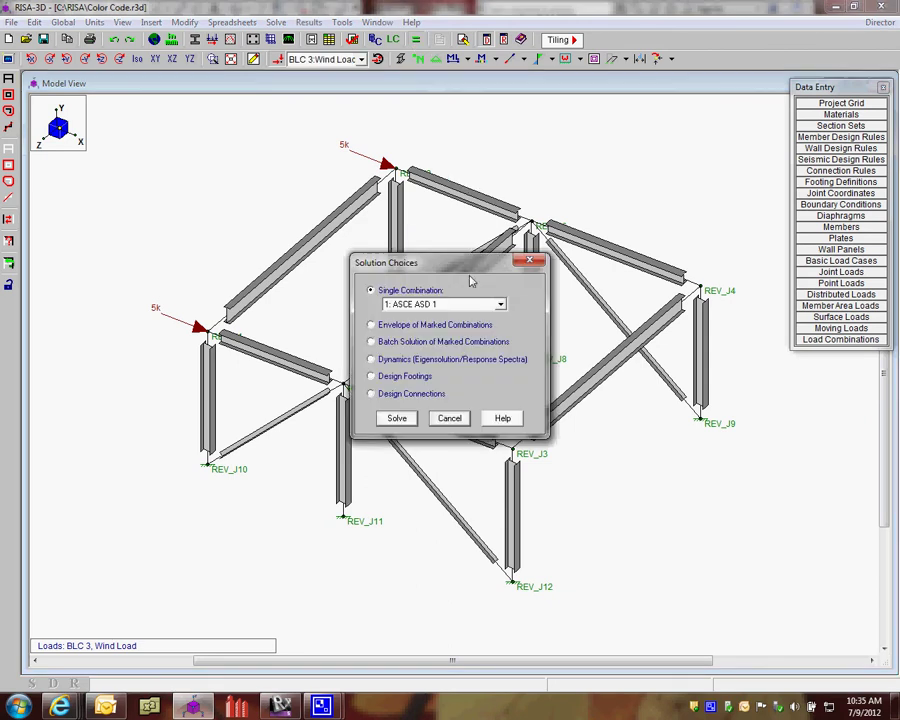
left_click(395, 325)
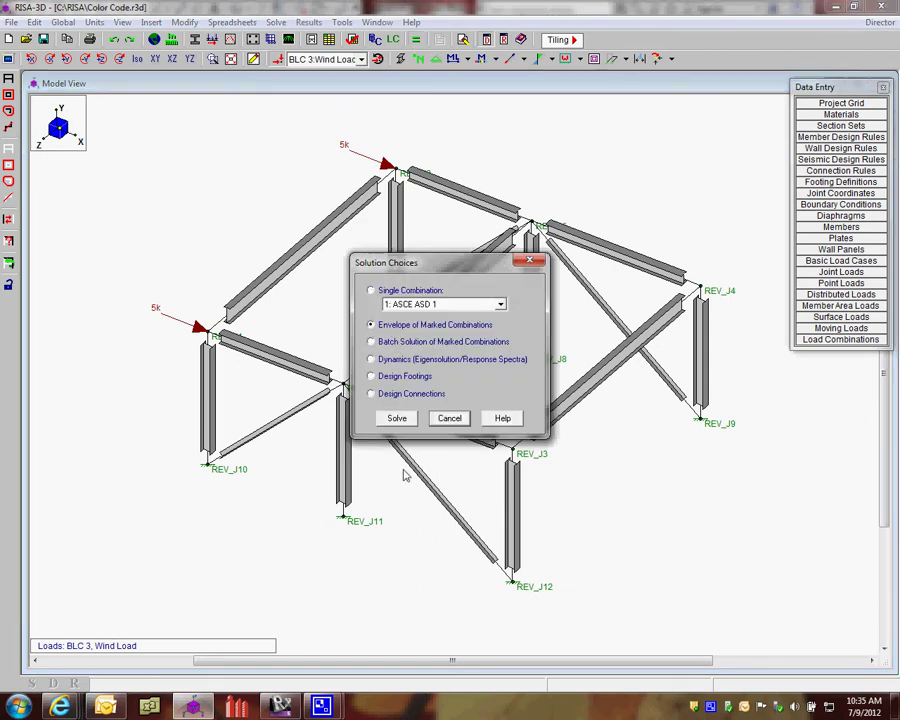
left_click(397, 418)
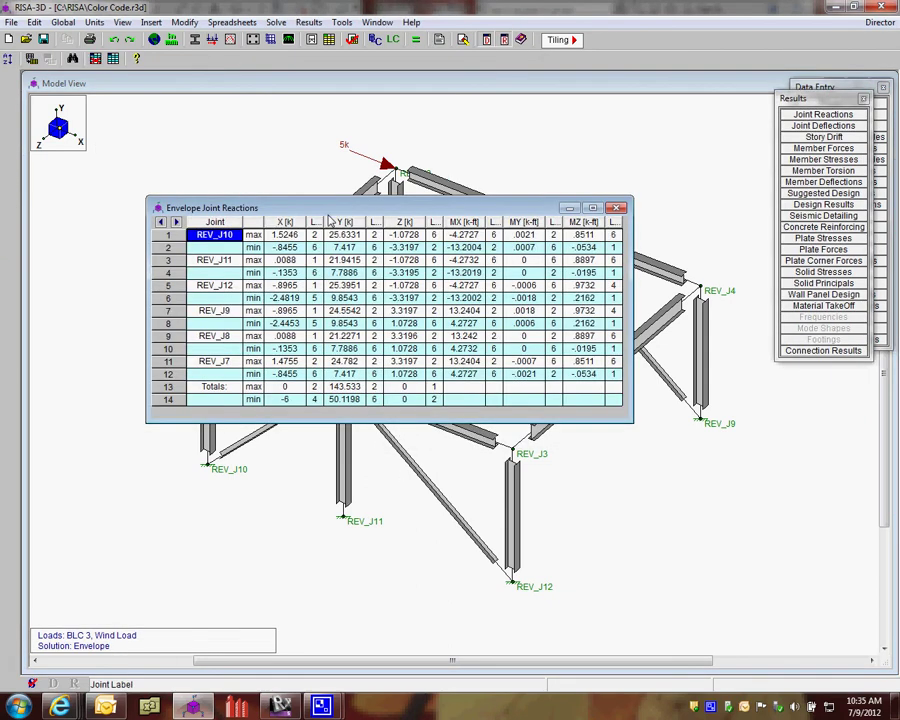
left_click_drag(215, 208, 217, 166)
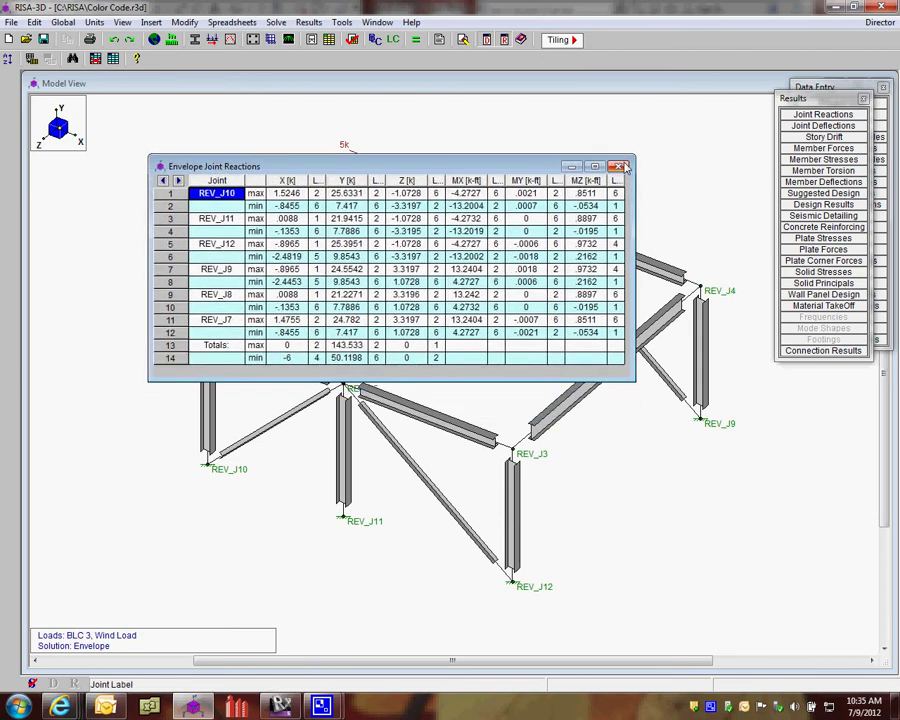
left_click(621, 166)
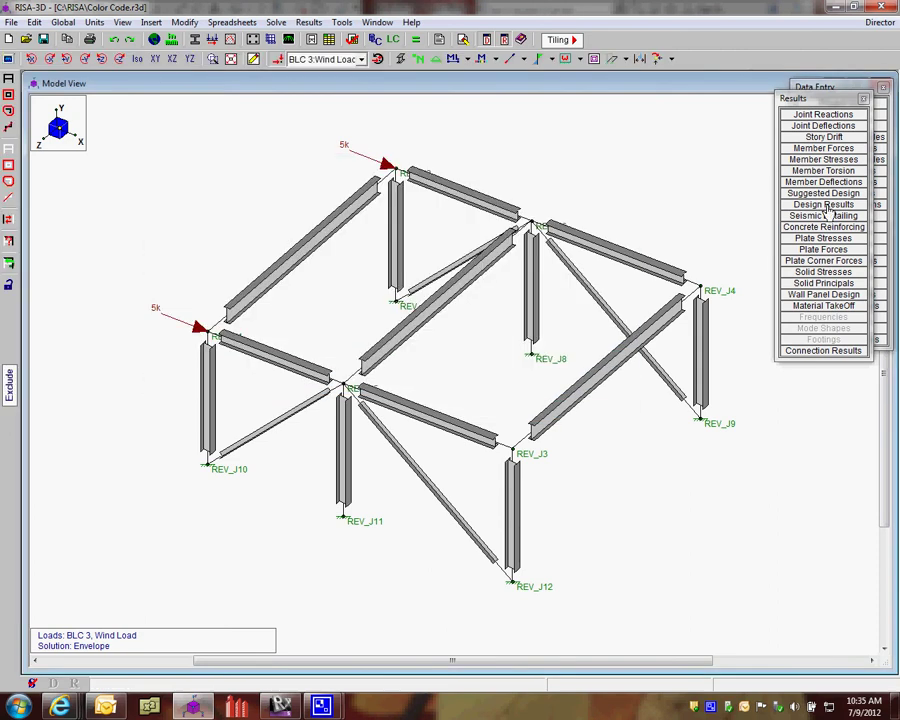
- Review steel code checks showing REV_M1–M3 at 1.861, then list the suggested shapes
left_click(824, 204)
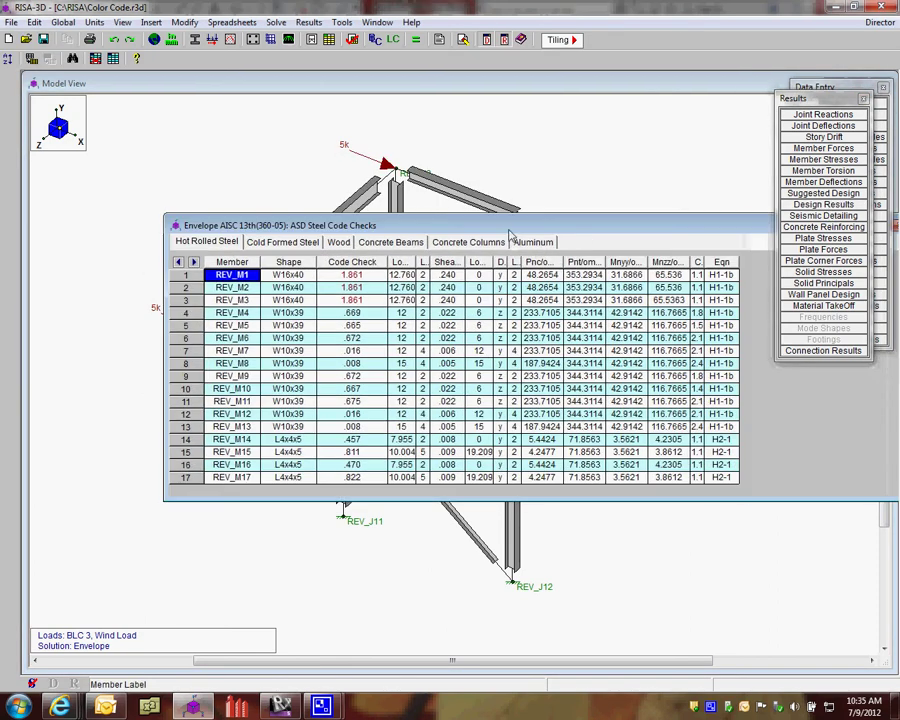
left_click_drag(502, 175, 377, 127)
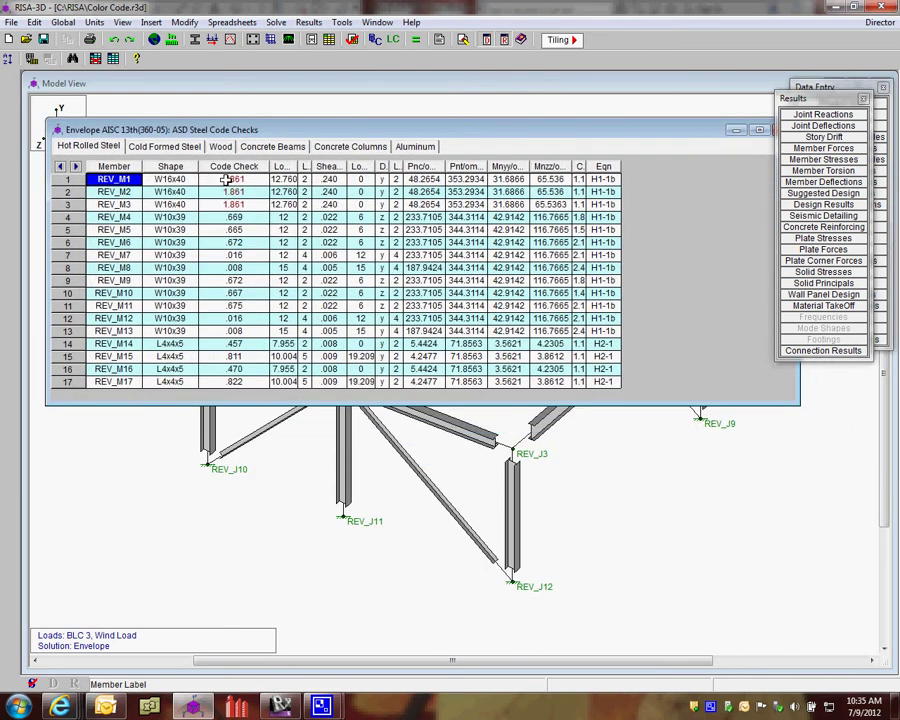
left_click_drag(228, 178, 240, 212)
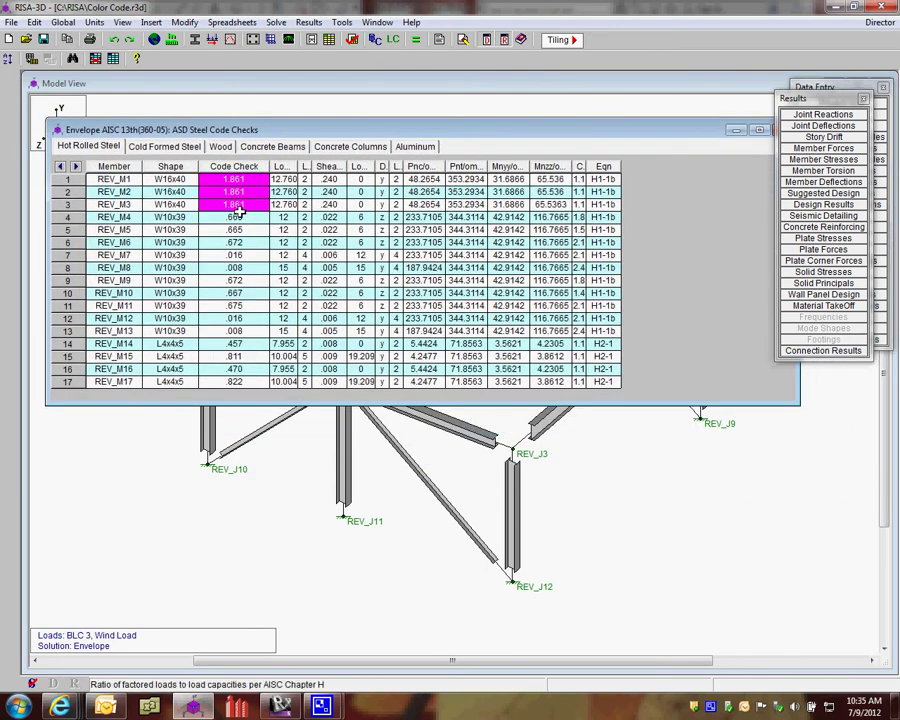
left_click(170, 179)
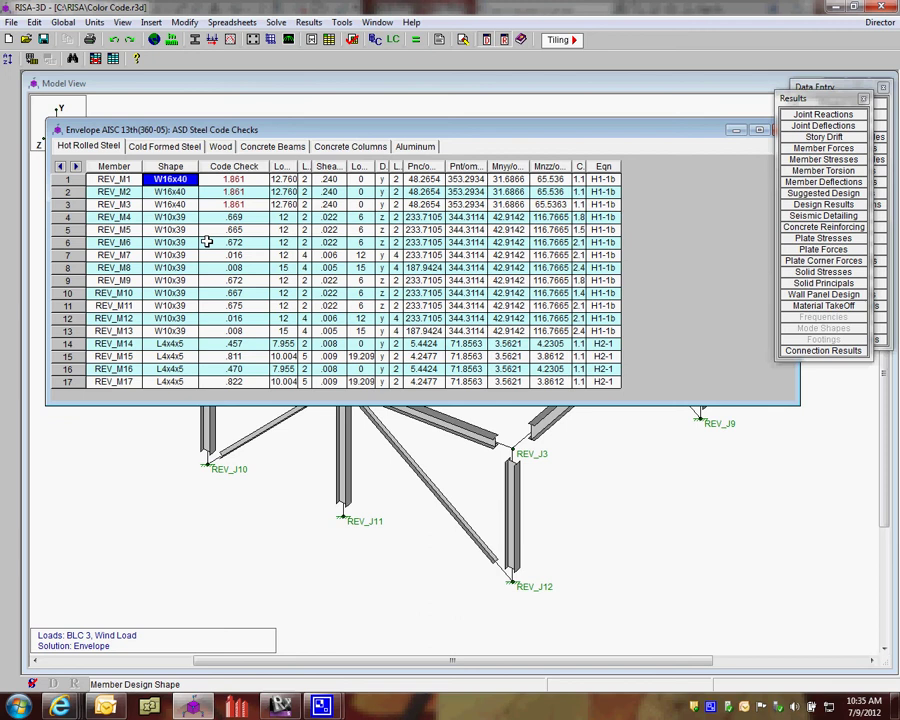
left_click_drag(296, 130, 323, 356)
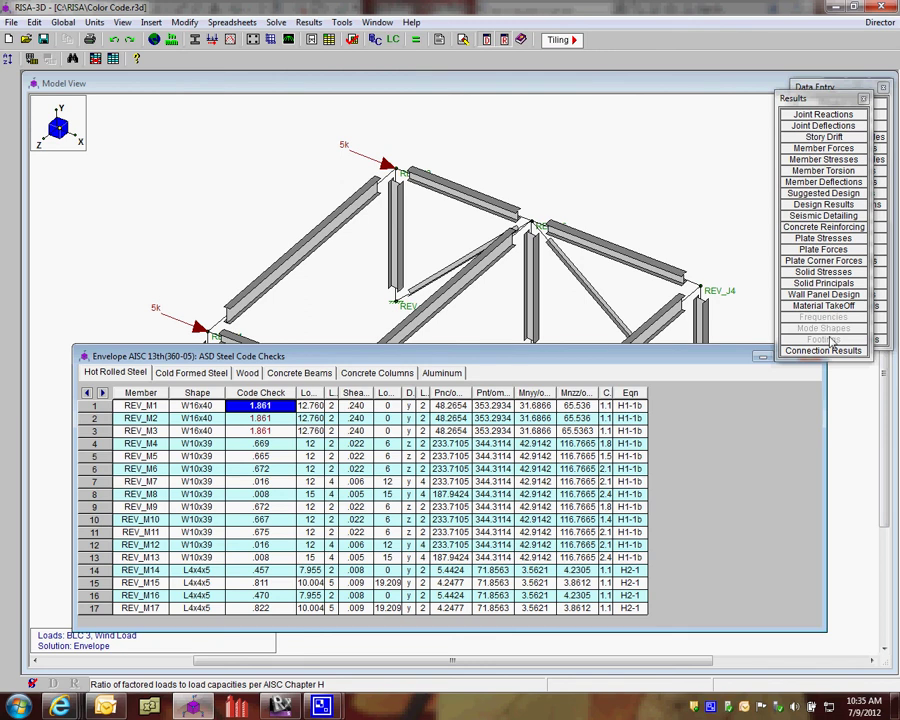
left_click_drag(733, 362, 668, 366)
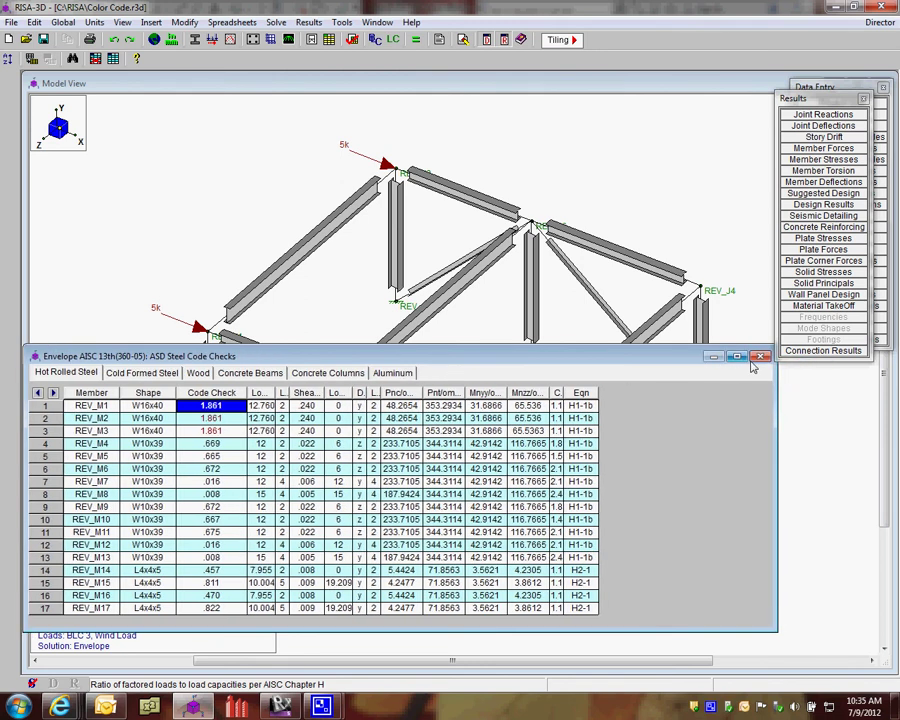
left_click(752, 360)
left_click(822, 193)
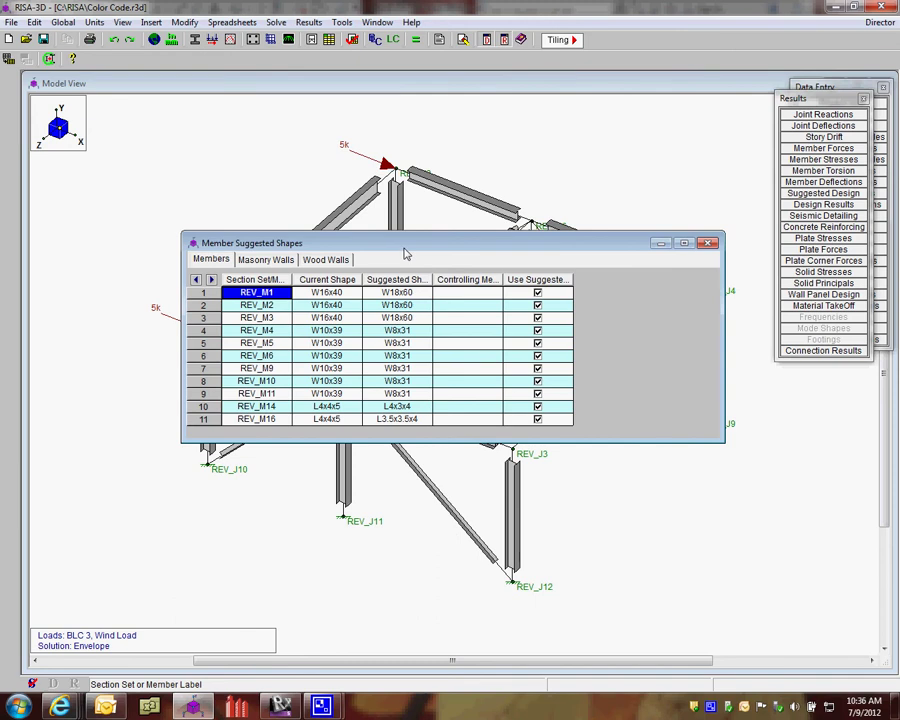
- Compare REV_M1's current W16x40 shape with its suggested W18x60
left_click_drag(405, 253, 324, 164)
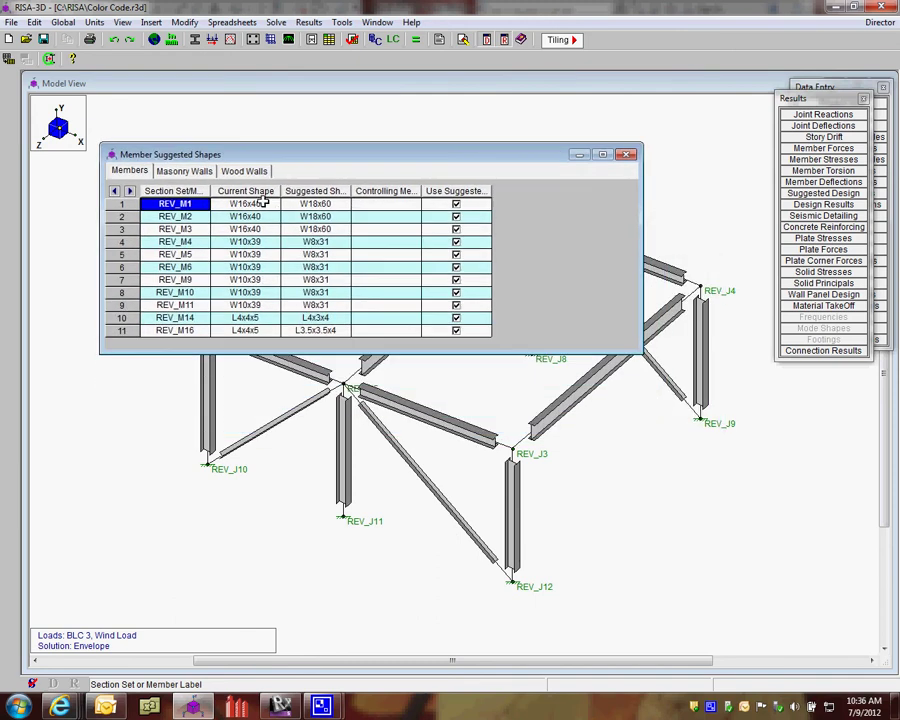
left_click(262, 204)
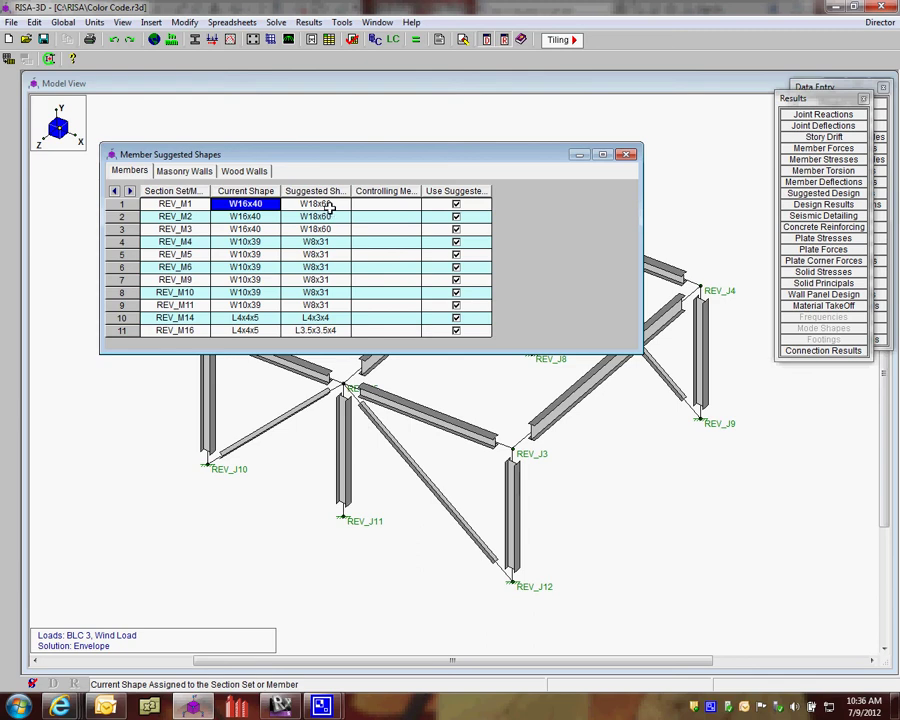
left_click(321, 204)
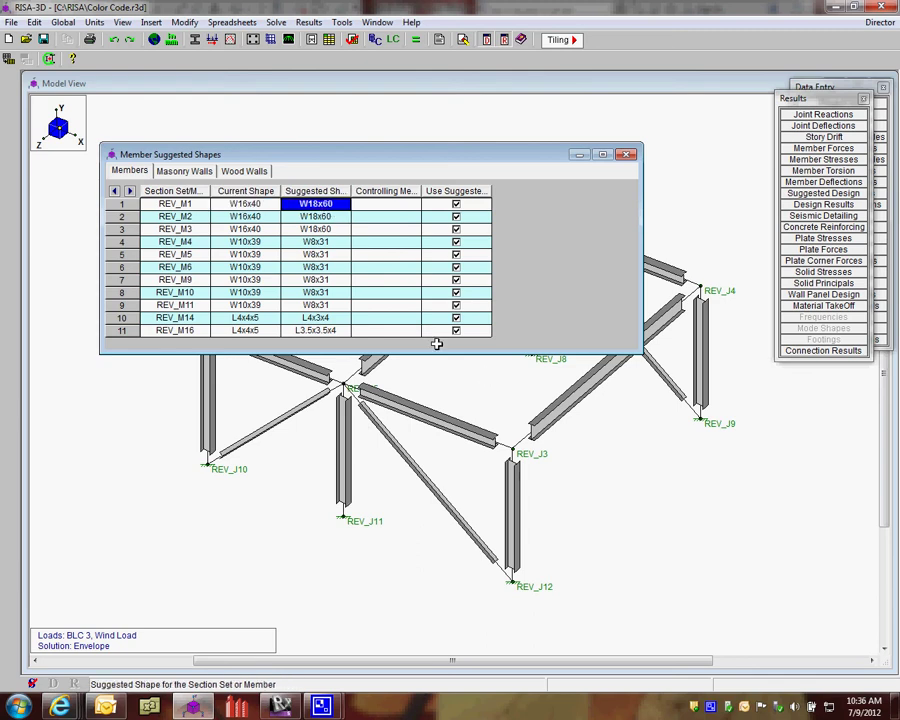
- Uncheck all Use Suggested boxes, enable only REV_M1–M3, and re-solve the model
left_click(463, 192)
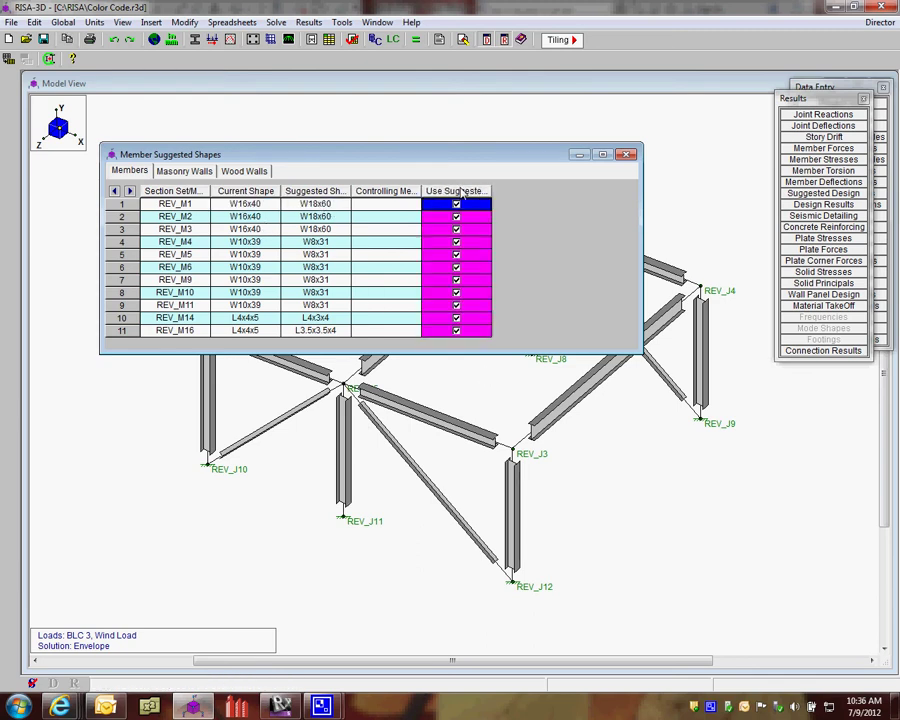
right_click(463, 192)
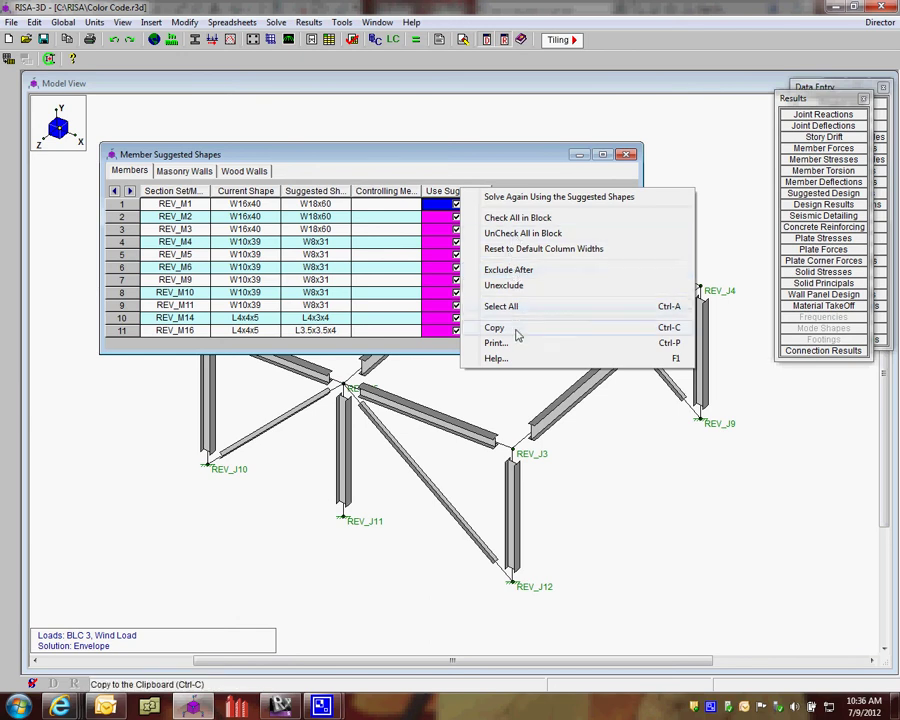
left_click(535, 235)
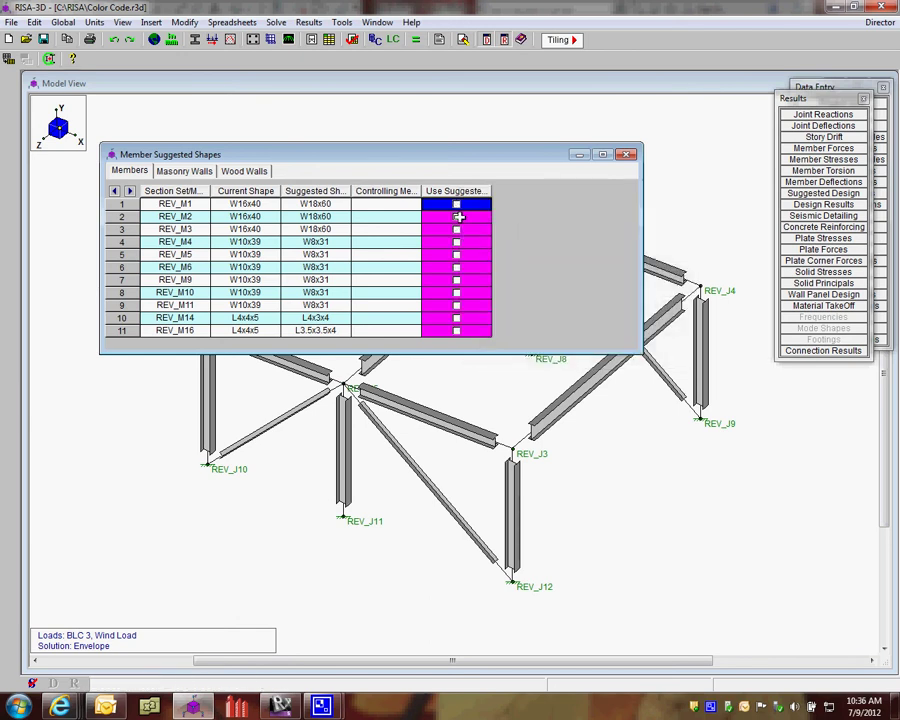
left_click(457, 206)
left_click(457, 228)
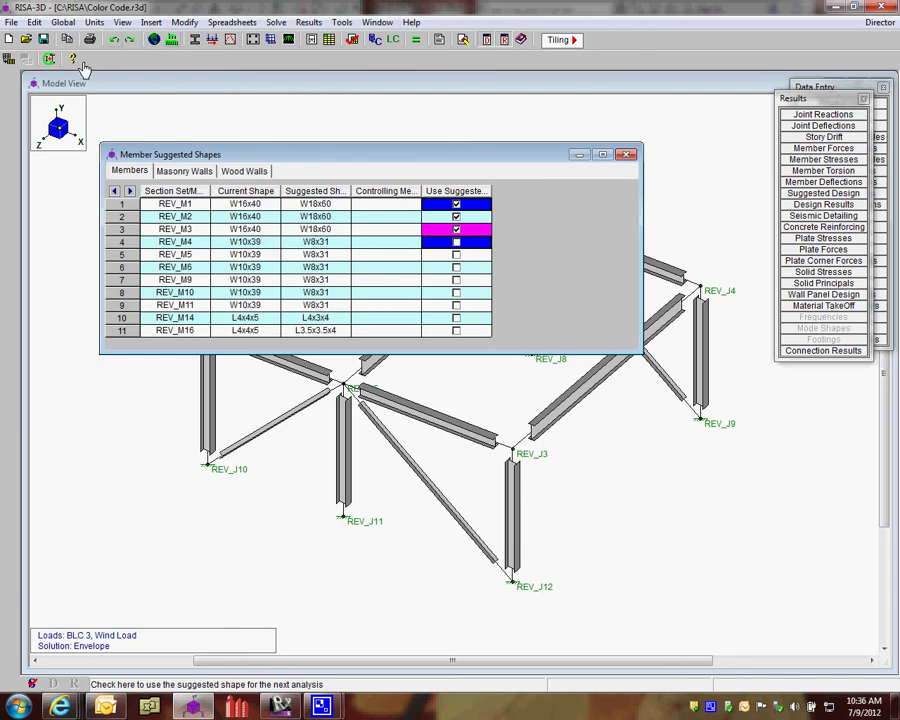
left_click(48, 59)
- Rerun the solution and confirm REV_M1–REV_M3 now pass as W18x60 at a 0.979 code check
left_click(496, 401)
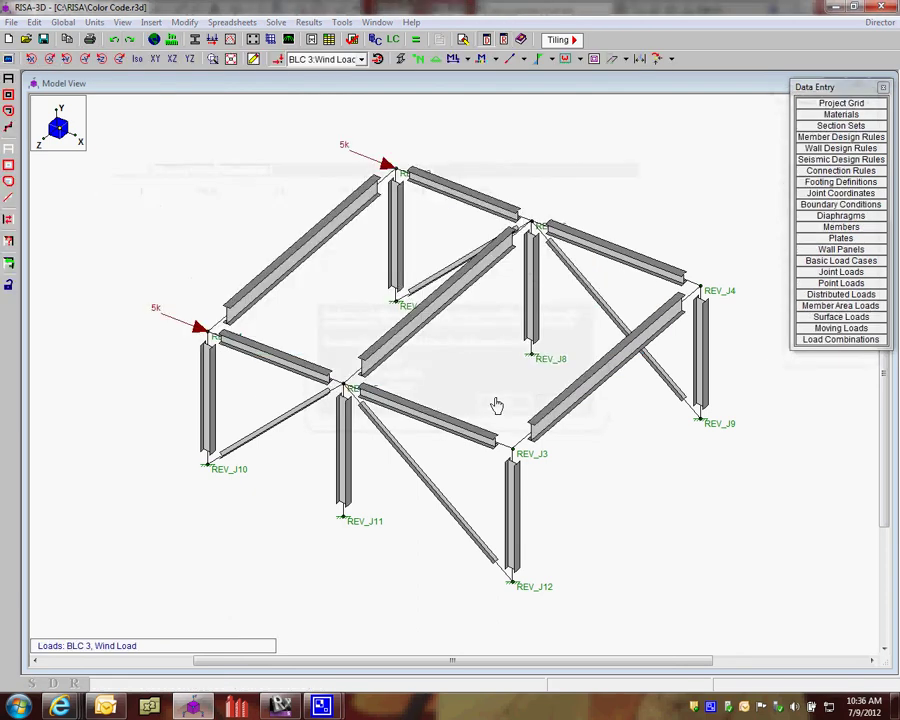
left_click(627, 154)
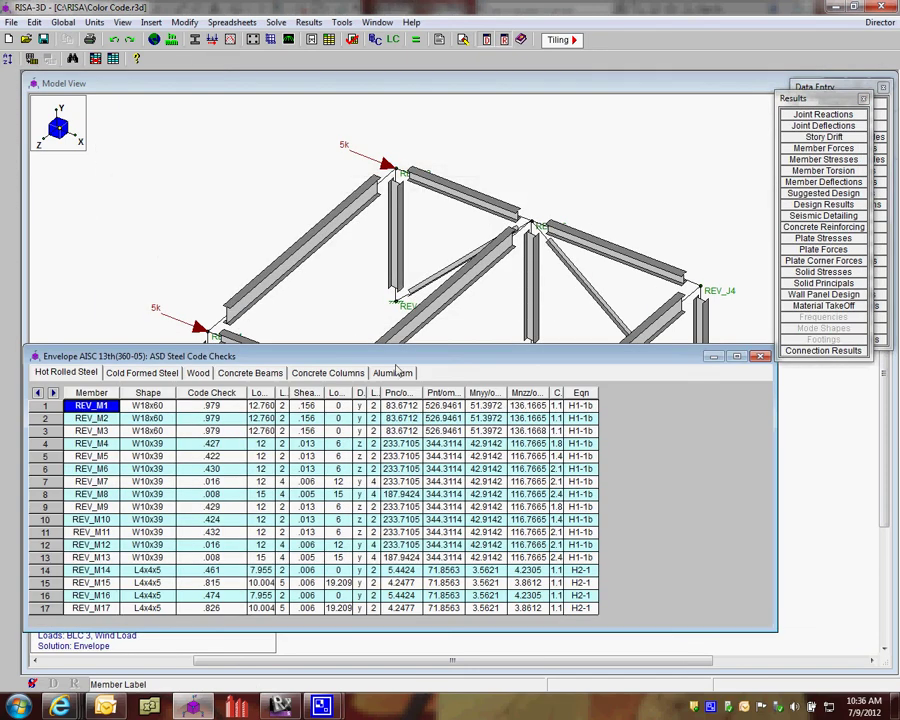
left_click(212, 408)
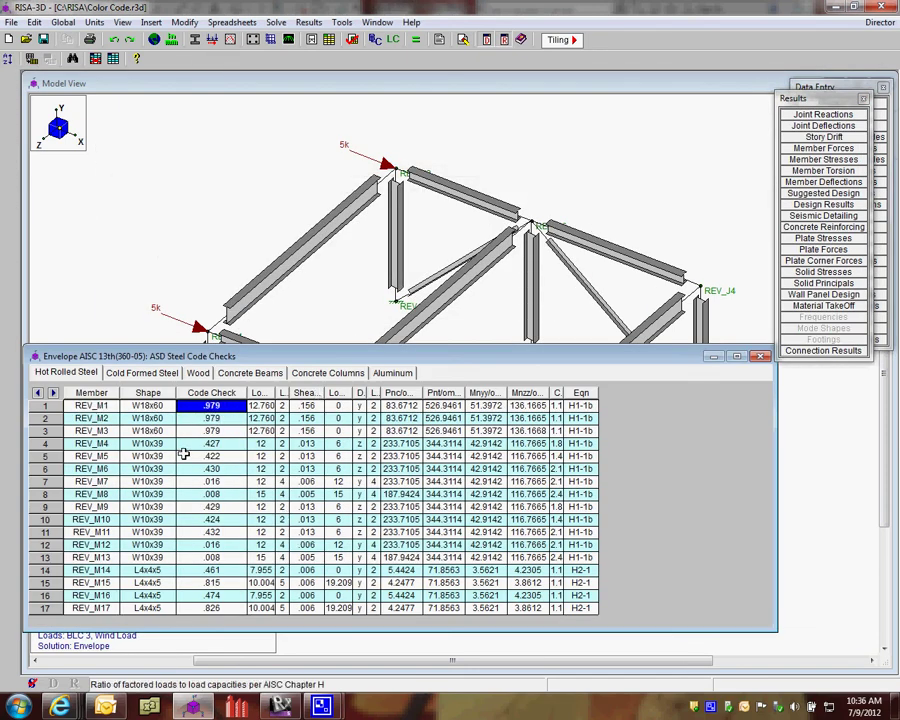
left_click(218, 430, "shift")
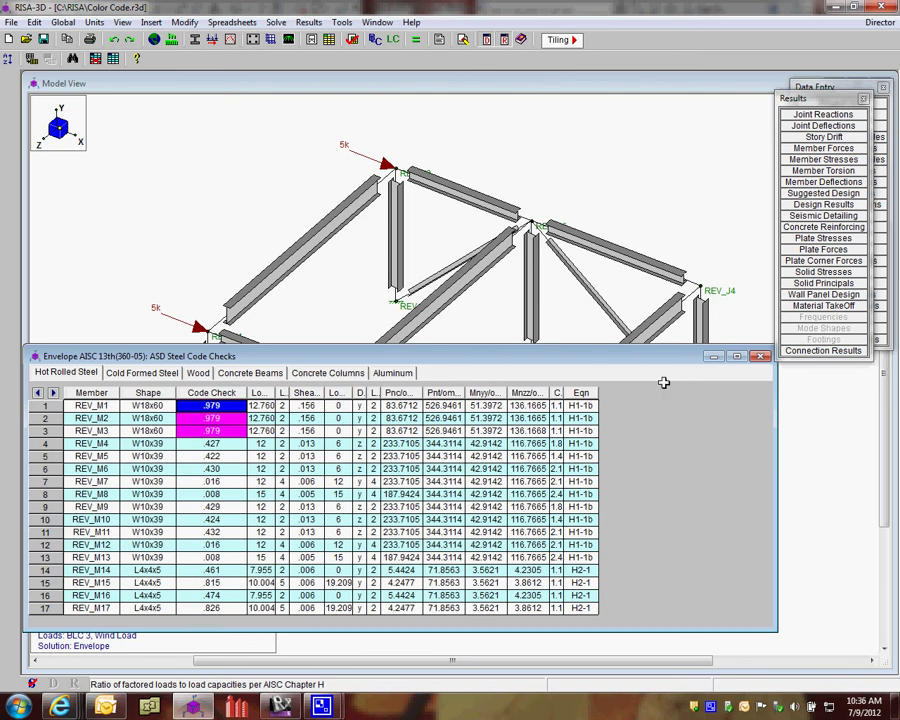
left_click(761, 356)
middle_click_drag(364, 492, 333, 521)
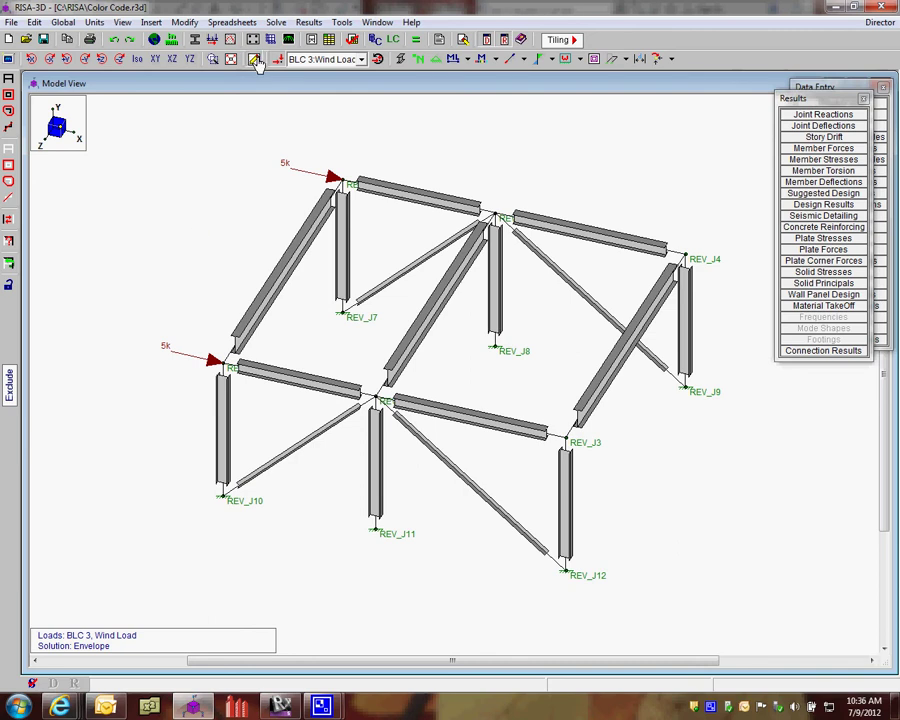
- Start drawing new members with L4X4X4 as the starting shape
left_click(175, 40)
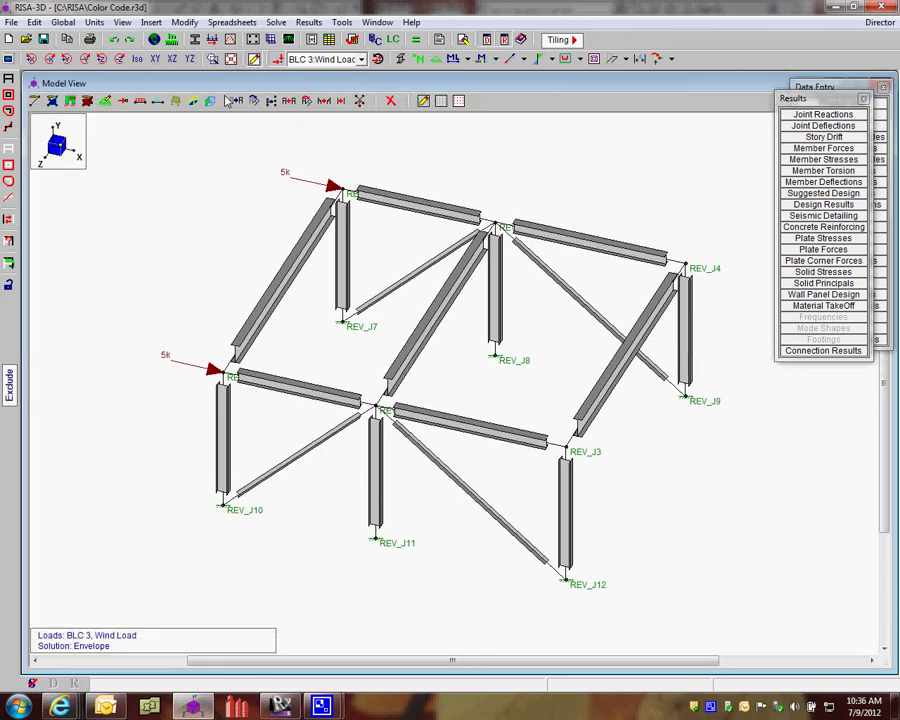
left_click(34, 103)
left_click(255, 182)
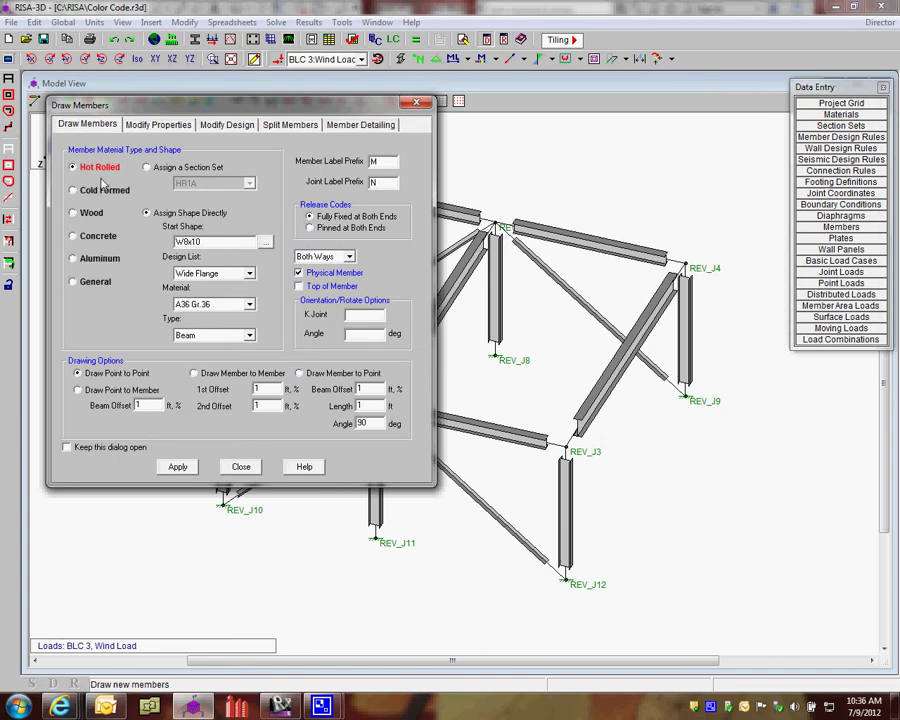
left_click(266, 242)
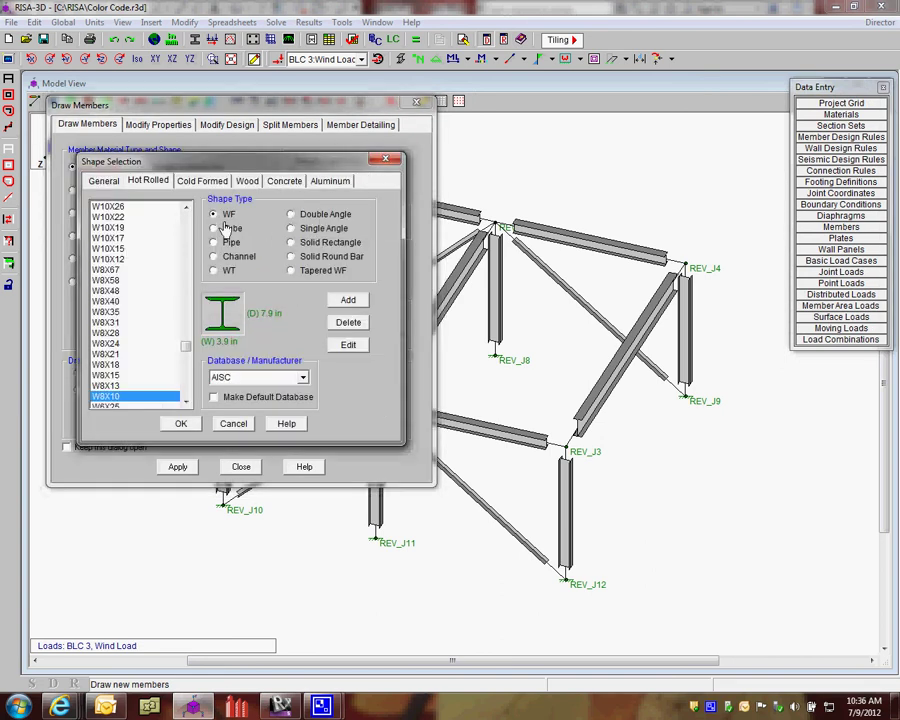
left_click(316, 230)
left_click_drag(184, 212, 197, 316)
left_click(135, 301)
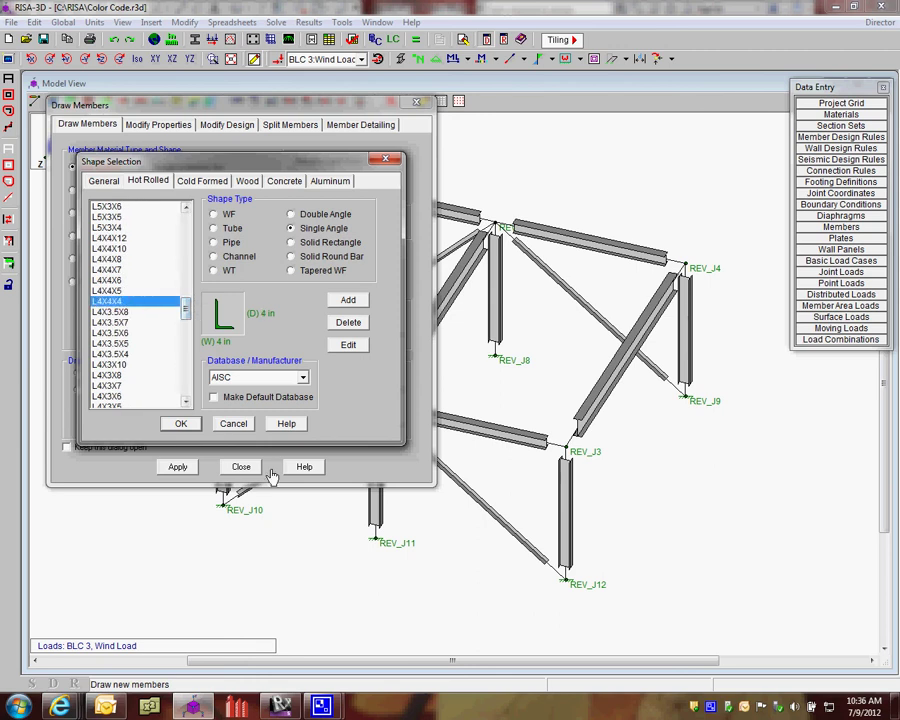
left_click(180, 424)
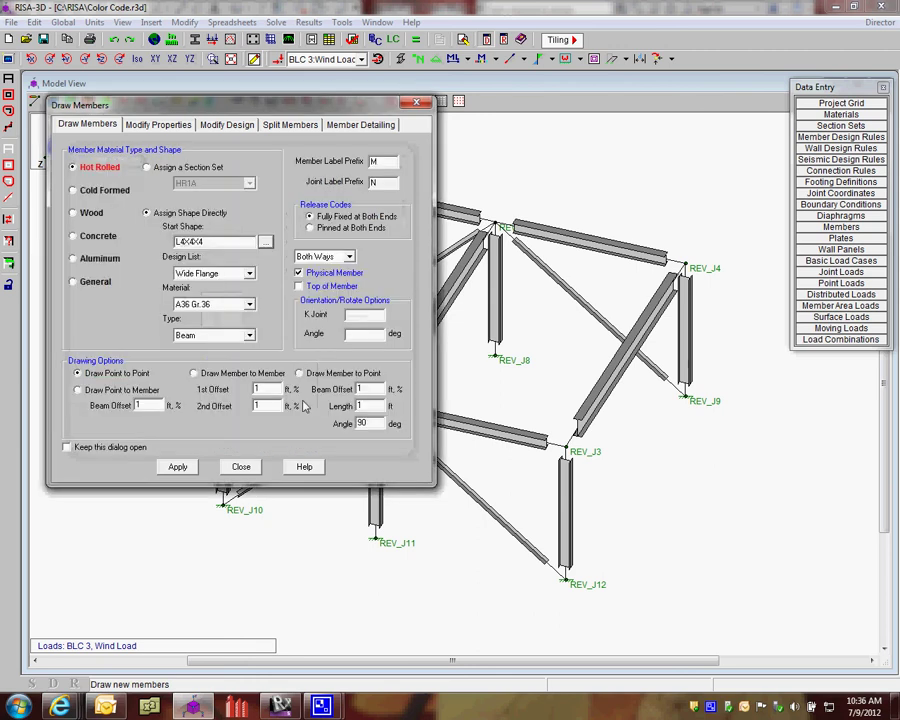
- Set the new members' design list to Single Angle and member type to VBrace
left_click(214, 276)
left_click(200, 295)
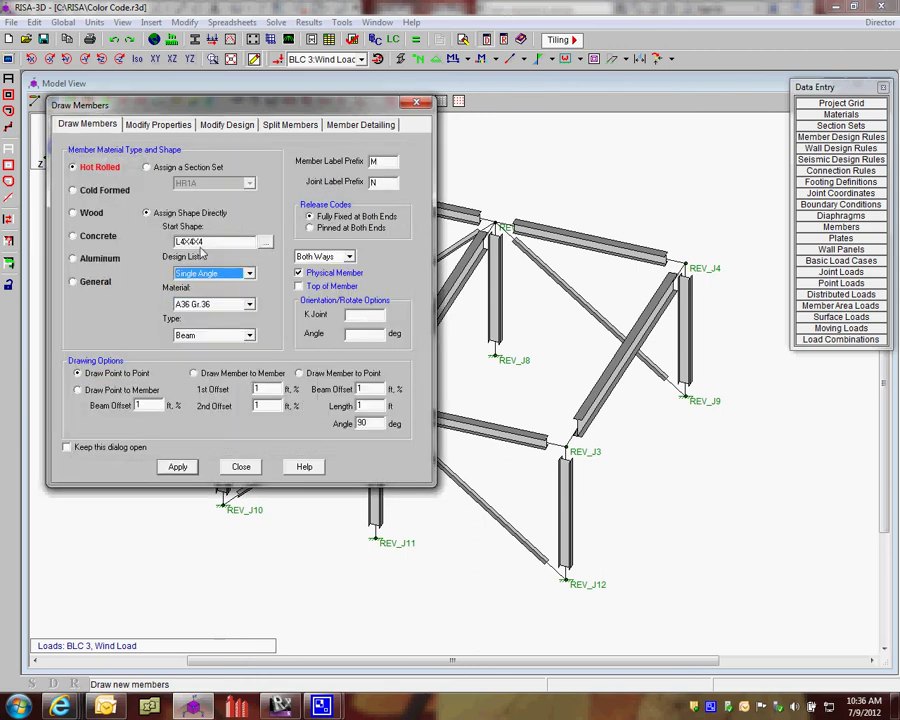
left_click(202, 339)
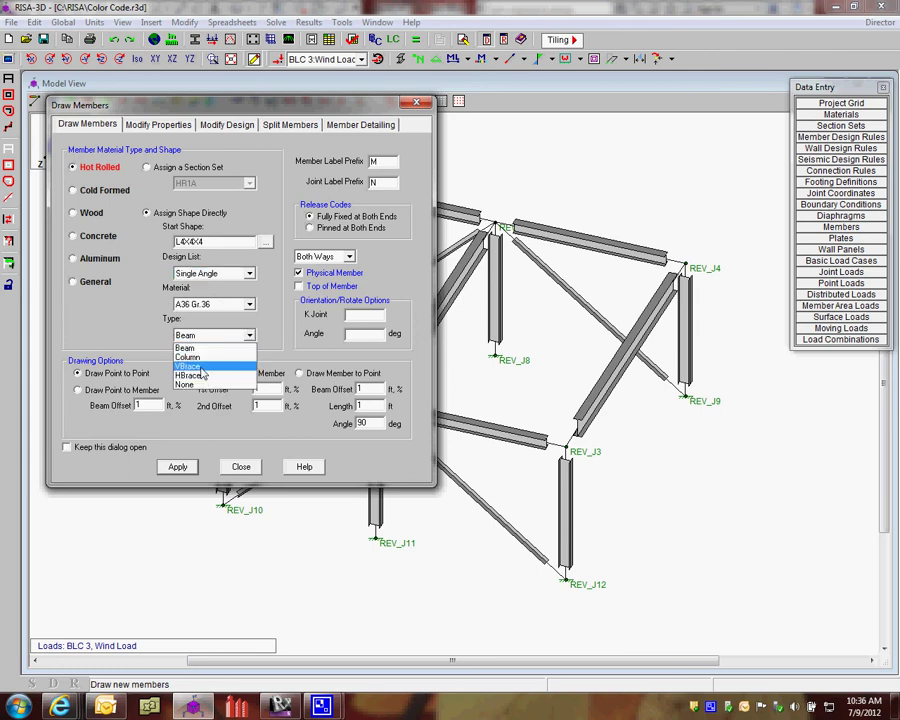
left_click(190, 366)
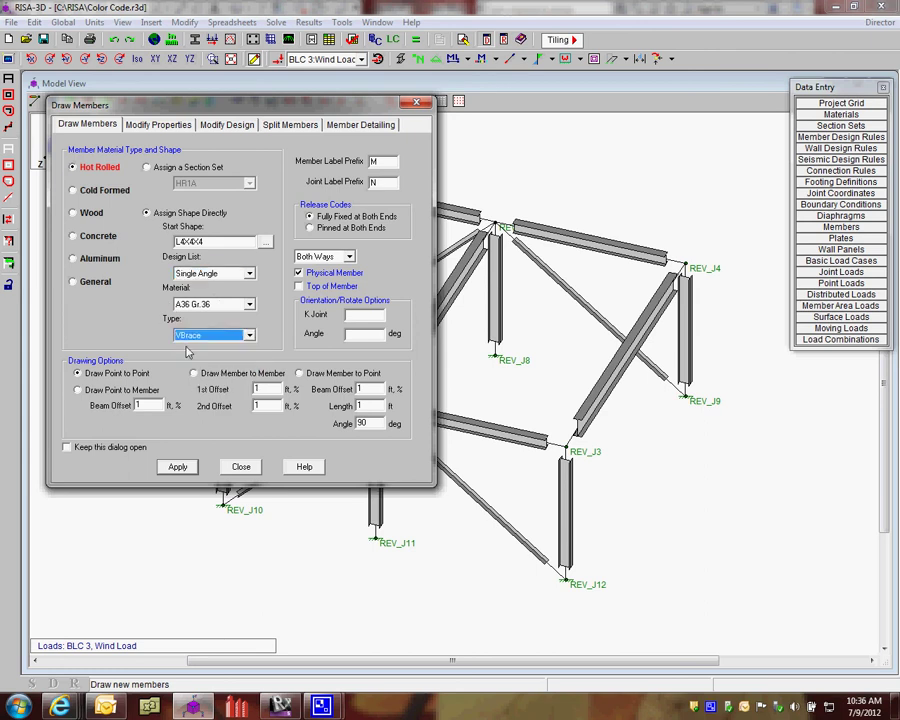
- Draw diagonal braces REV_J1–J11, J11–J3, J2–J8 and J8–J4, then display the frame as wireframe
left_click(180, 469)
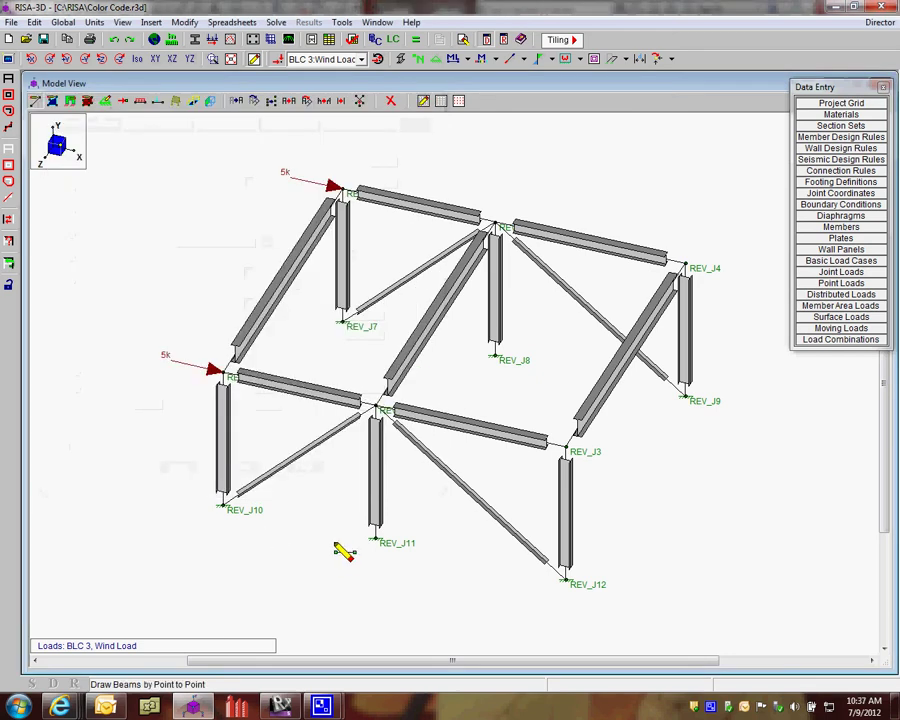
left_click(377, 540)
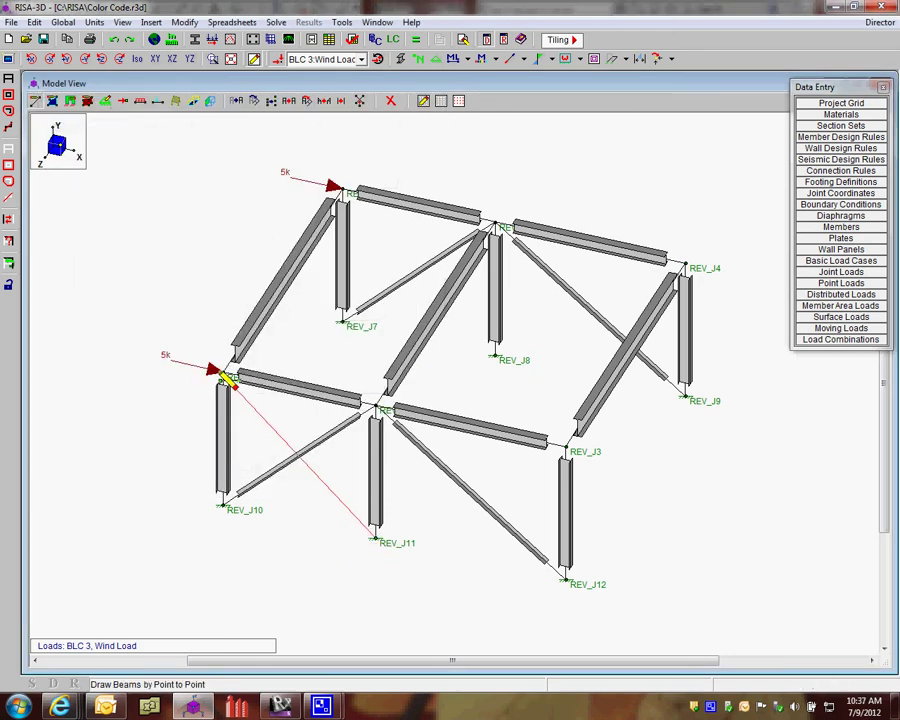
left_click(232, 383)
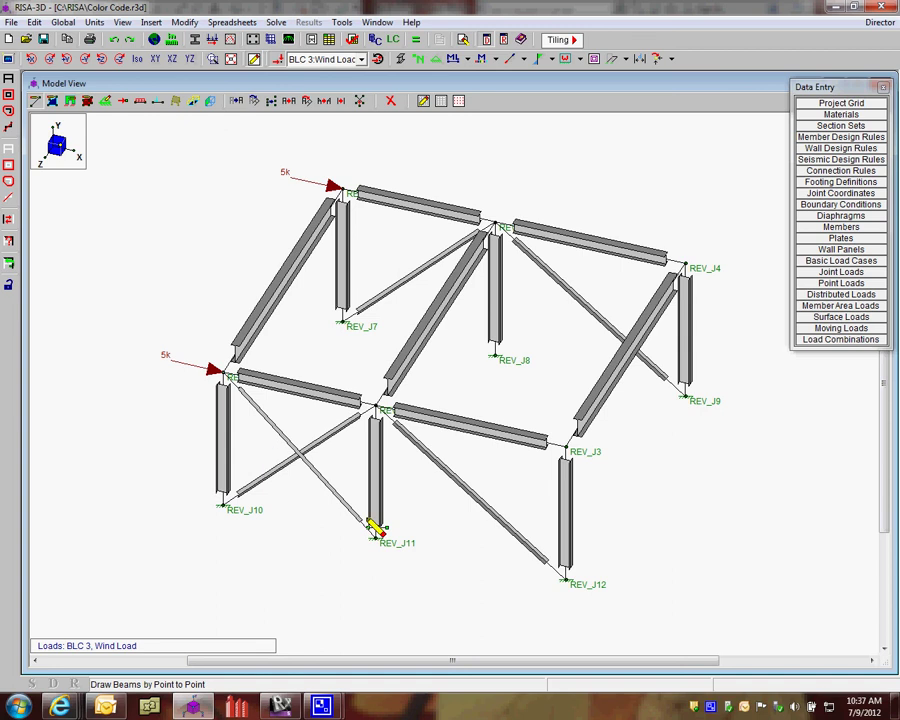
left_click(386, 541)
left_click(566, 448)
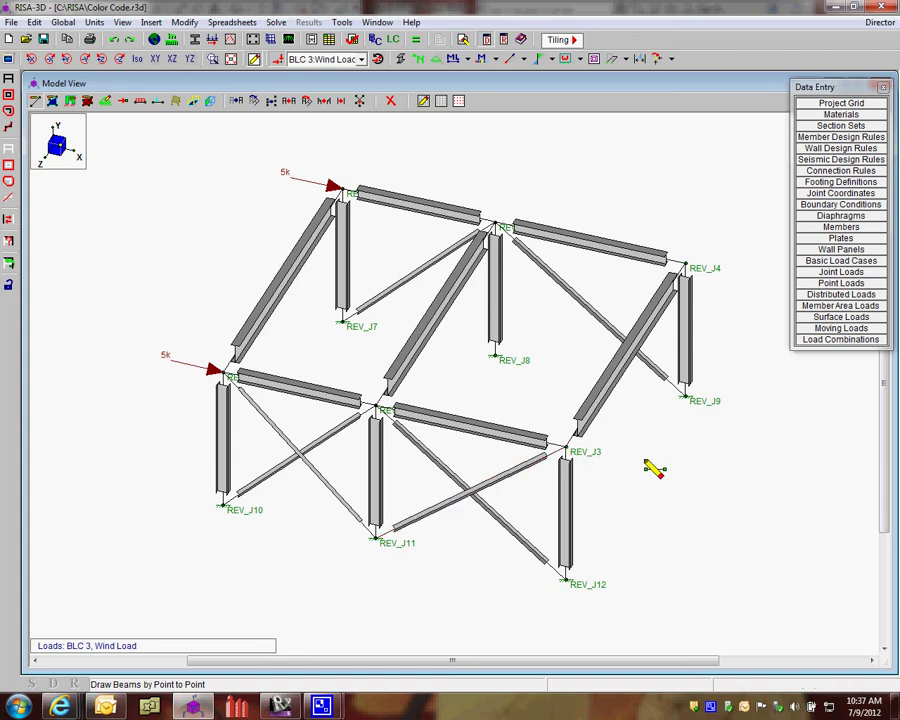
left_click(686, 266)
left_click(500, 360)
left_click(496, 356)
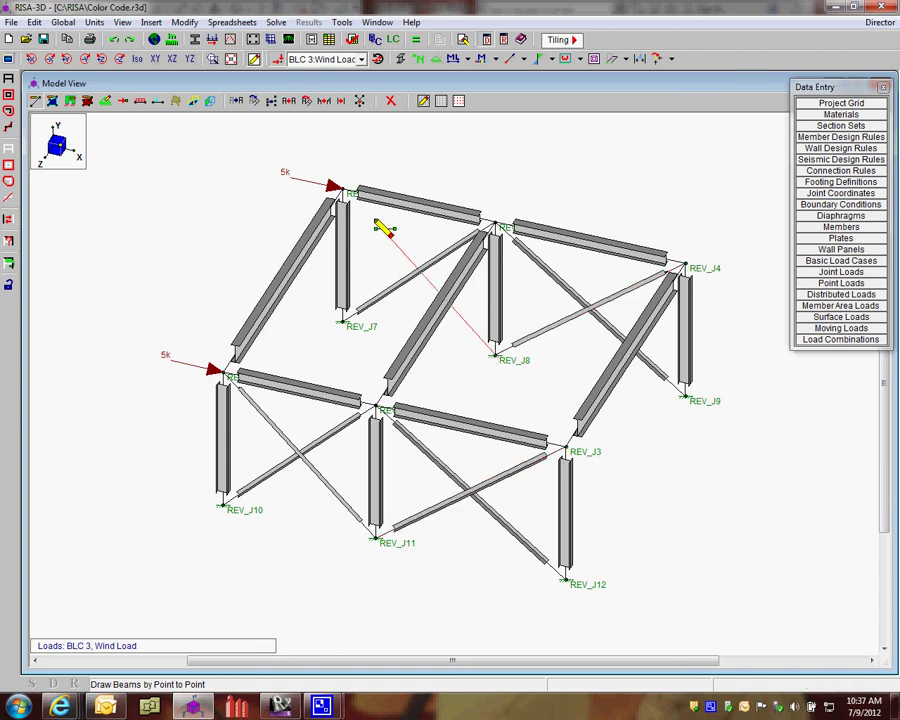
left_click(342, 192)
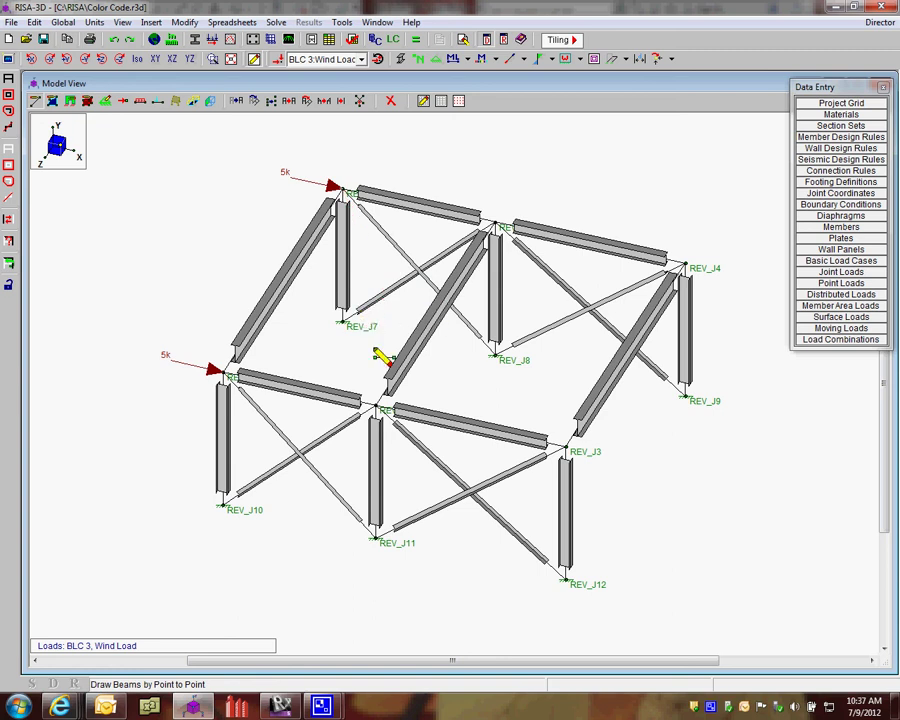
mouse_move(382, 352)
middle_mouse_down()
mouse_move(406, 370)
mouse_move(392, 358)
middle_mouse_up()
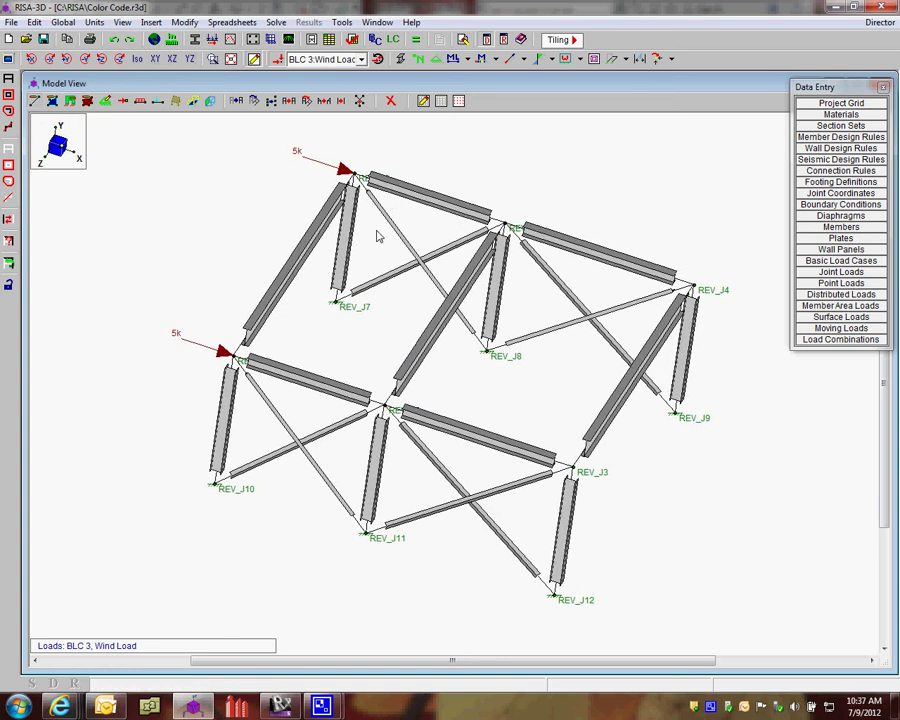
left_click(400, 59)
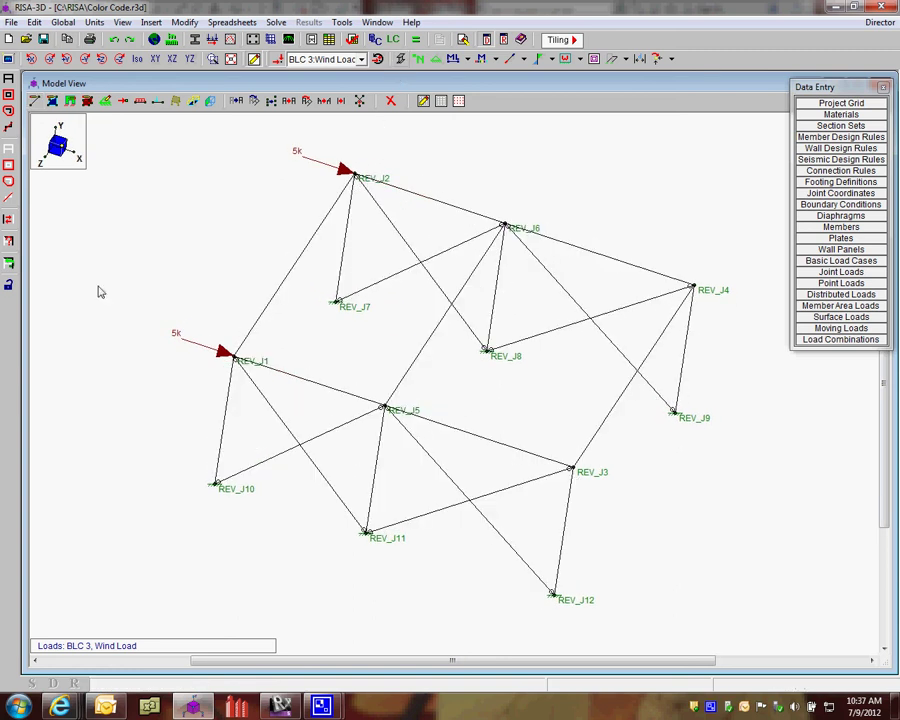
- Solve the envelope of marked combinations, check braces M18–M21 at 0.549–0.632, and save
left_click(419, 40)
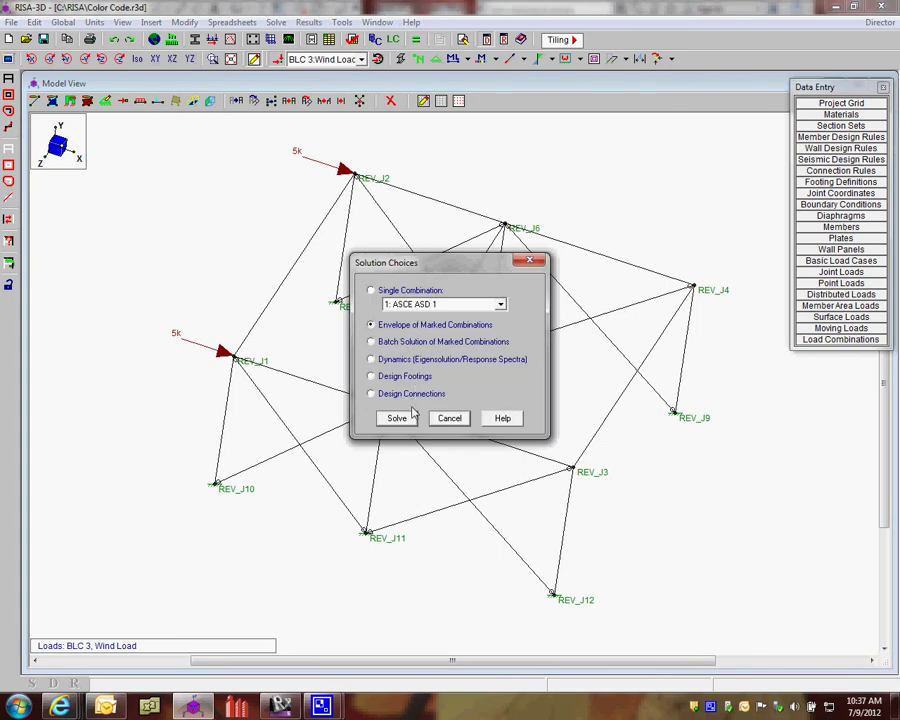
left_click(398, 418)
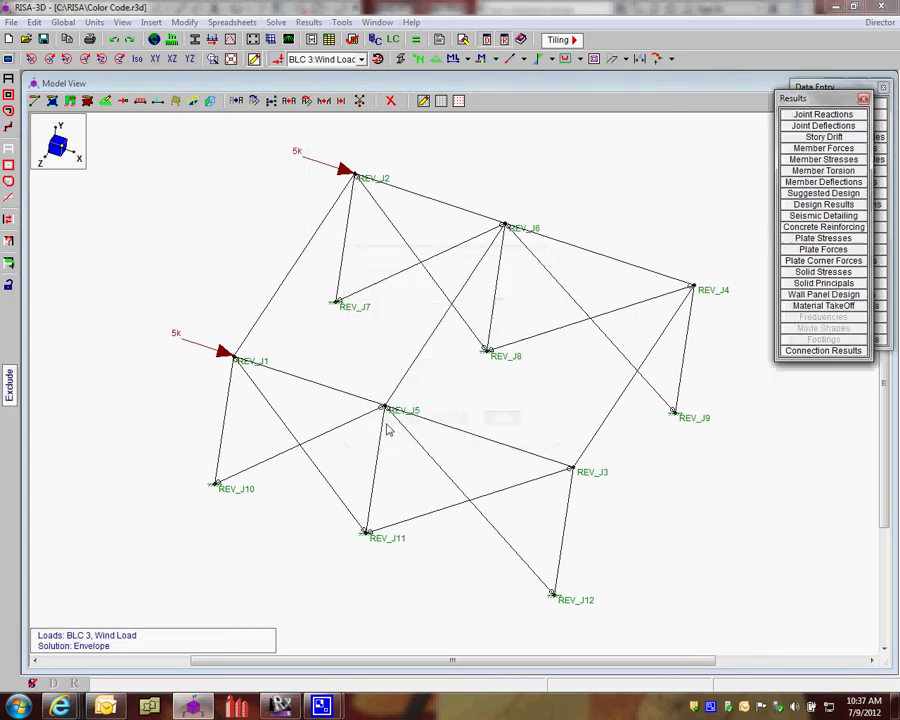
left_click(821, 205)
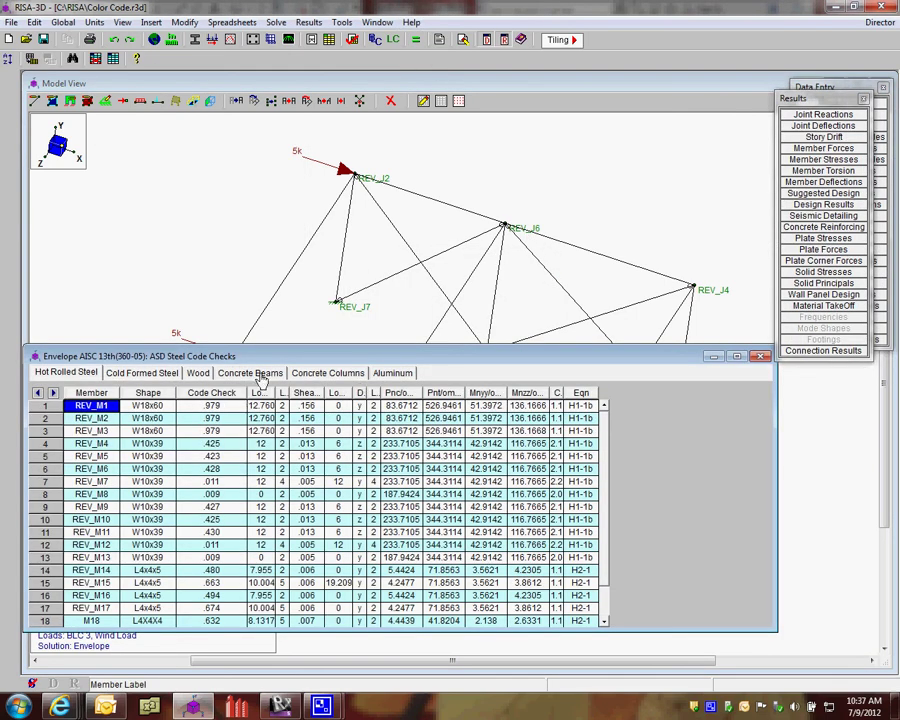
left_click_drag(254, 563, 252, 645)
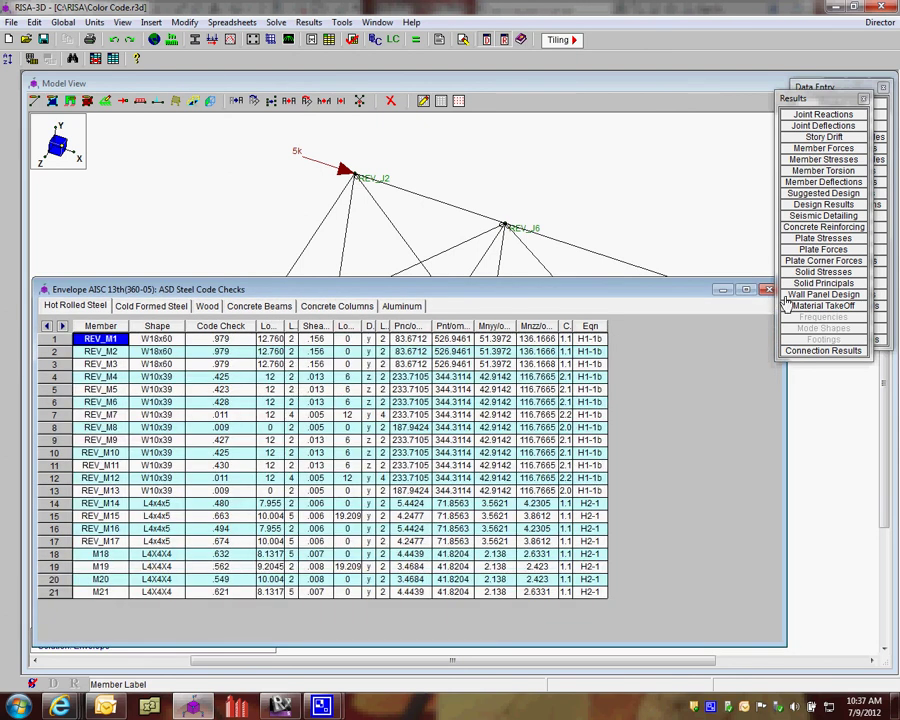
left_click(767, 290)
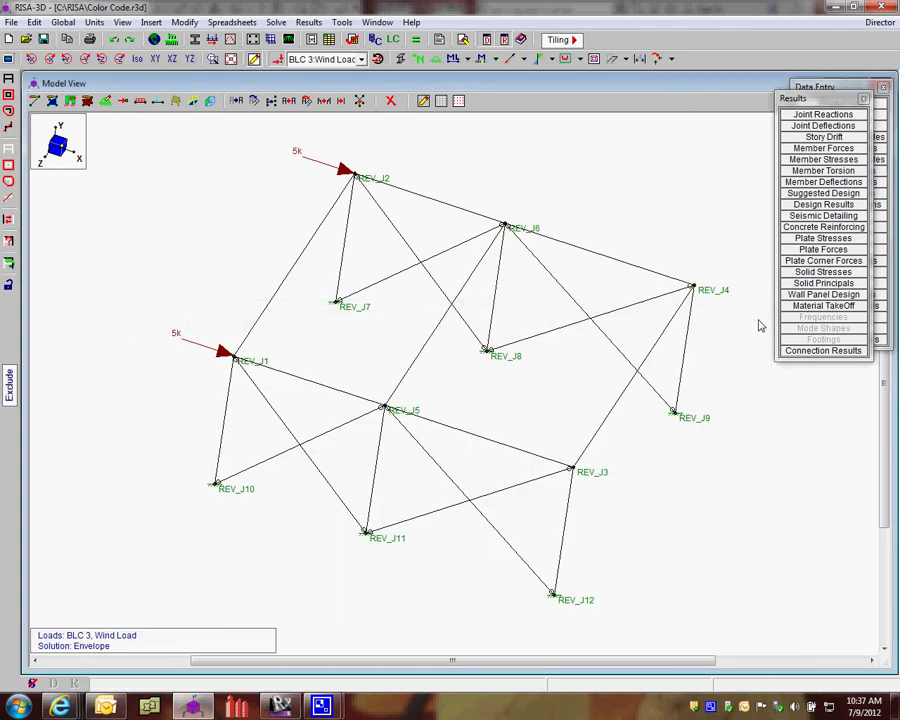
left_click(43, 39)
- Save with results, then export the Revit exchange file Color Code.exc, overwriting the existing copy
left_click(405, 393)
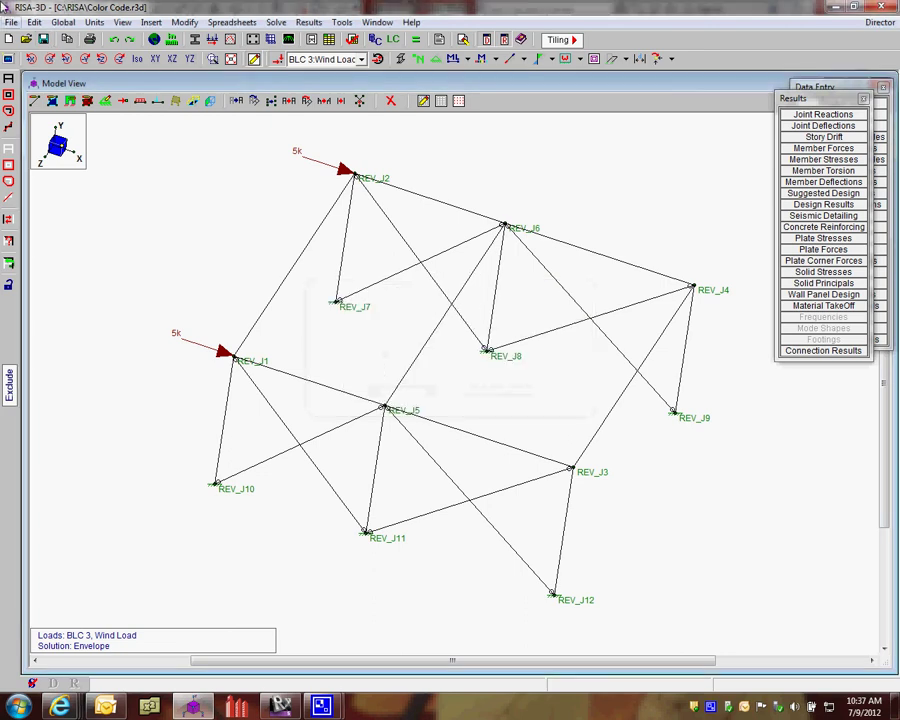
left_click(12, 23)
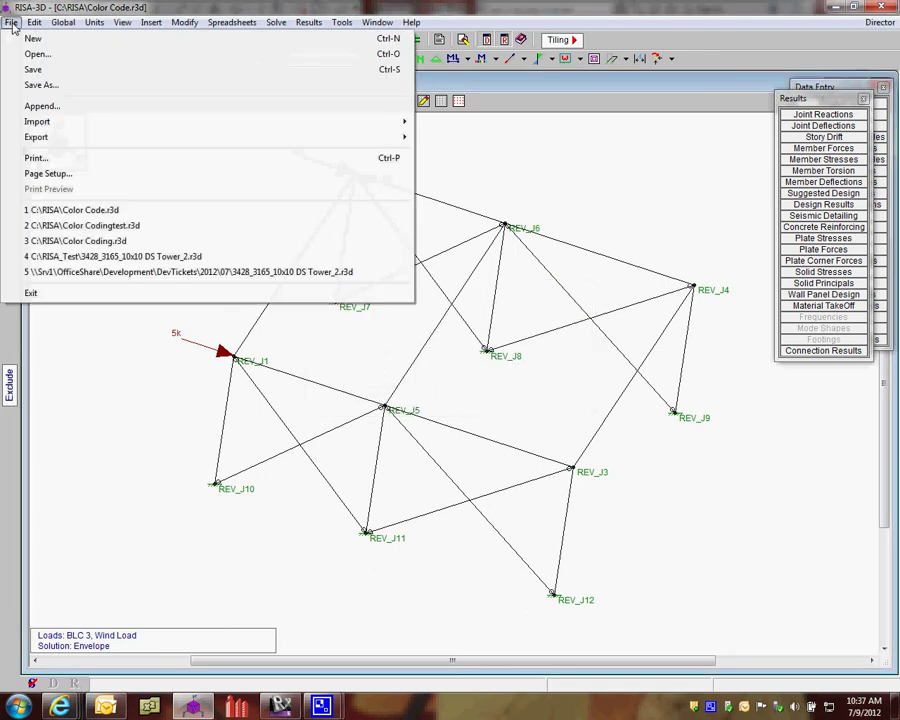
mouse_move(70, 141)
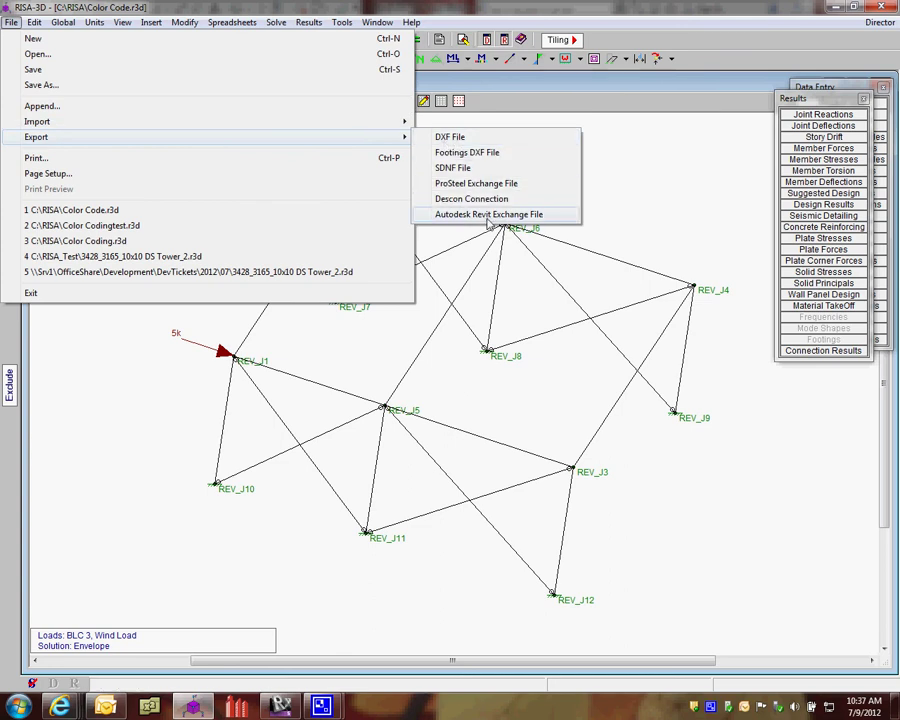
left_click(488, 216)
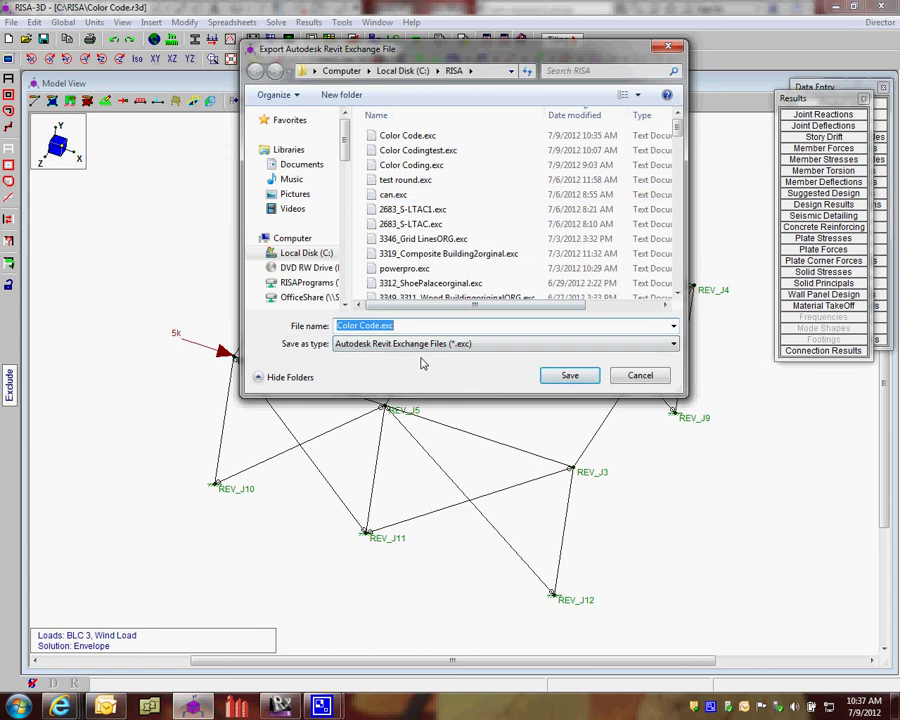
left_click(542, 378)
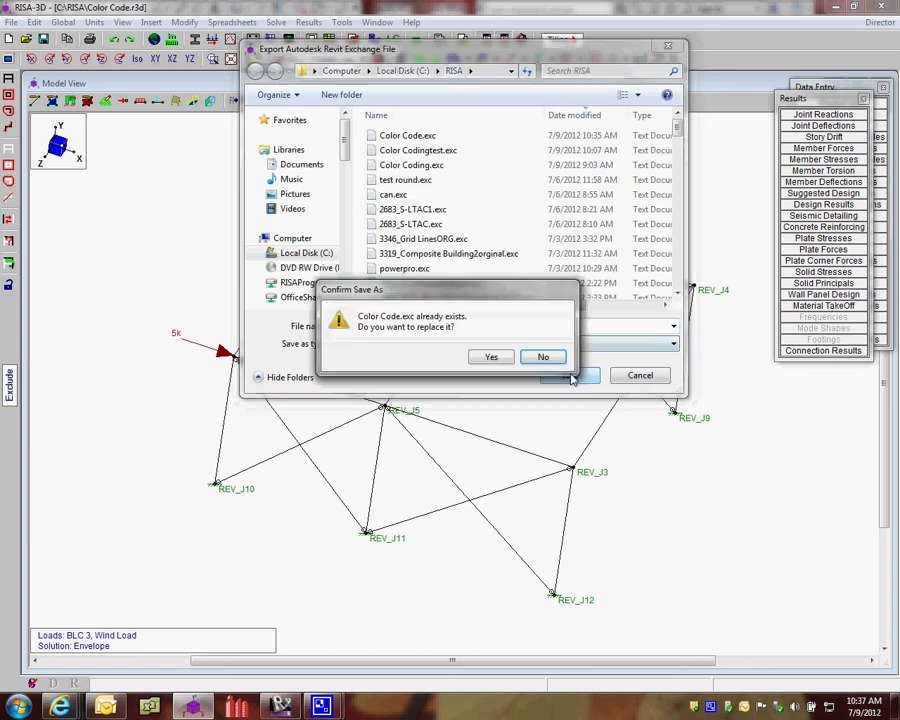
left_click(491, 358)
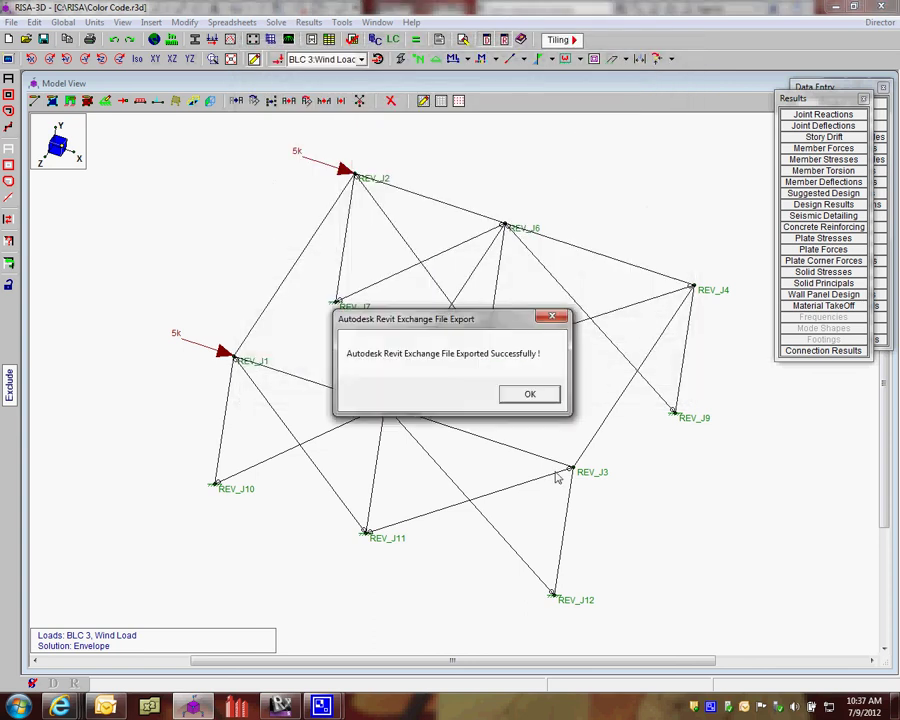
left_click(545, 395)
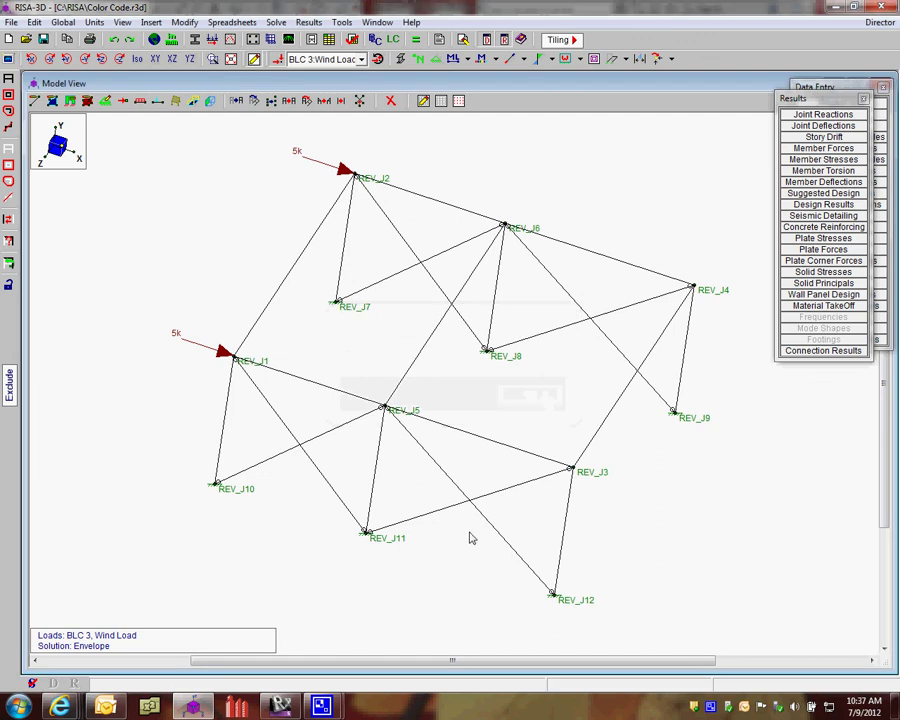
- Update the Revit model from RISA and confirm 4 members added and 3 modified
left_click(280, 706)
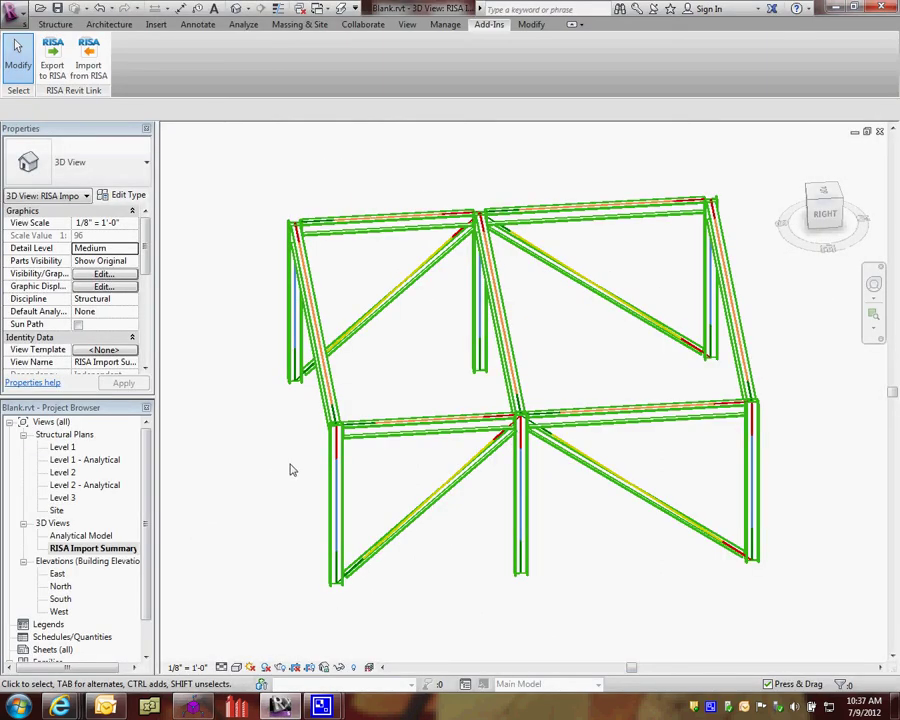
mouse_move(291, 469)
middle_mouse_down("shift")
mouse_move(386, 472)
mouse_move(305, 474)
middle_mouse_up("shift")
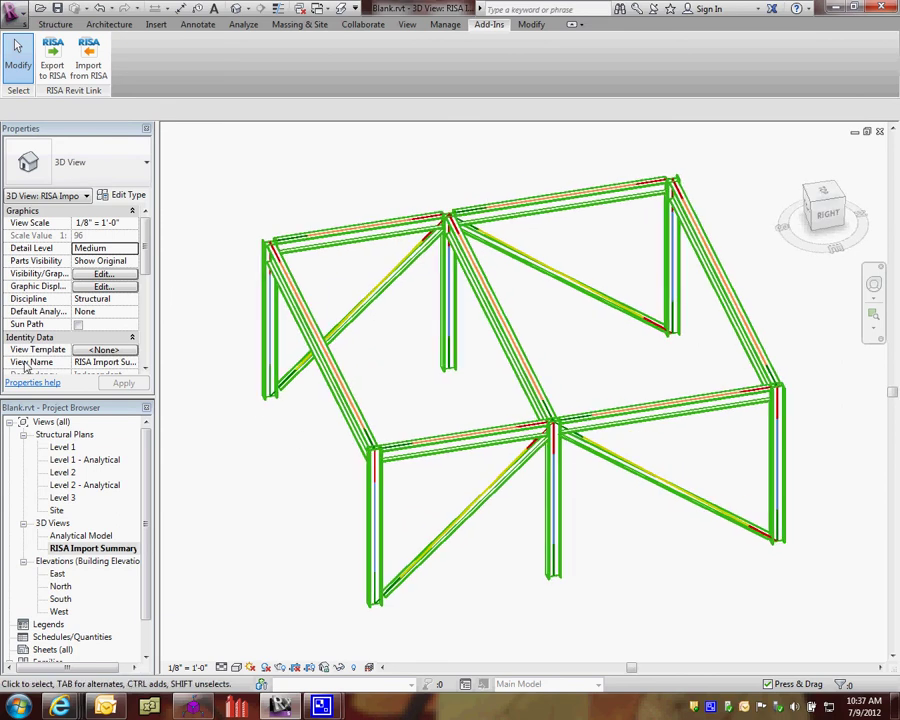
left_click(88, 52)
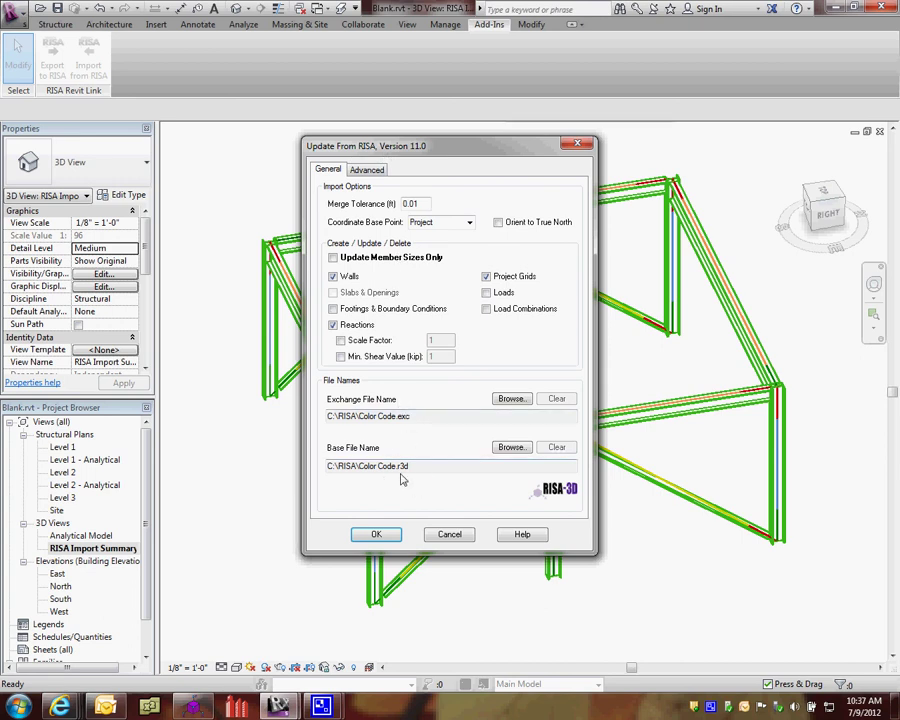
left_click(391, 540)
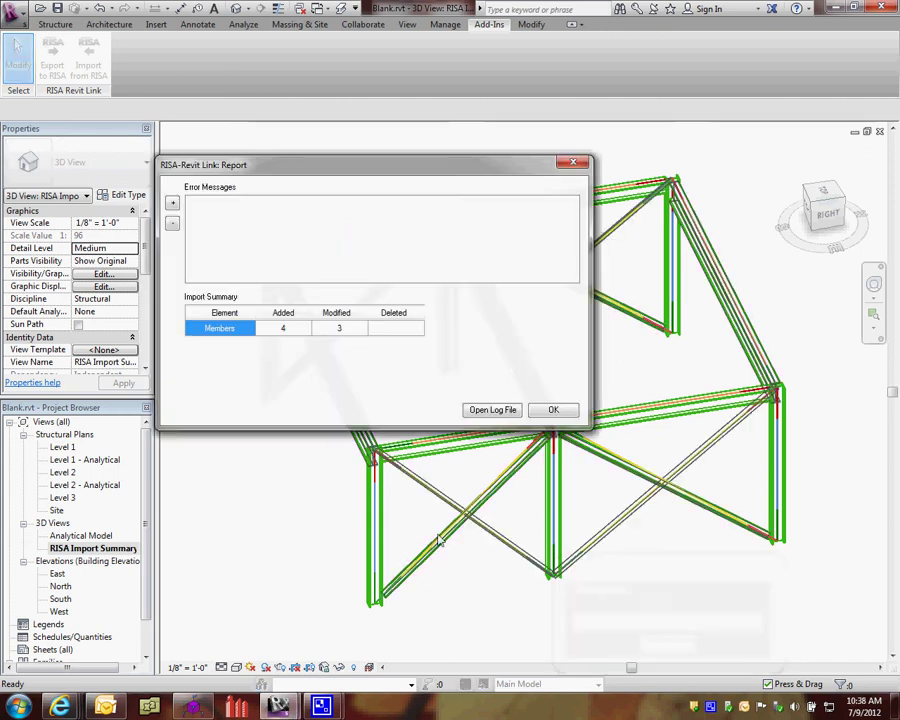
left_click(285, 334)
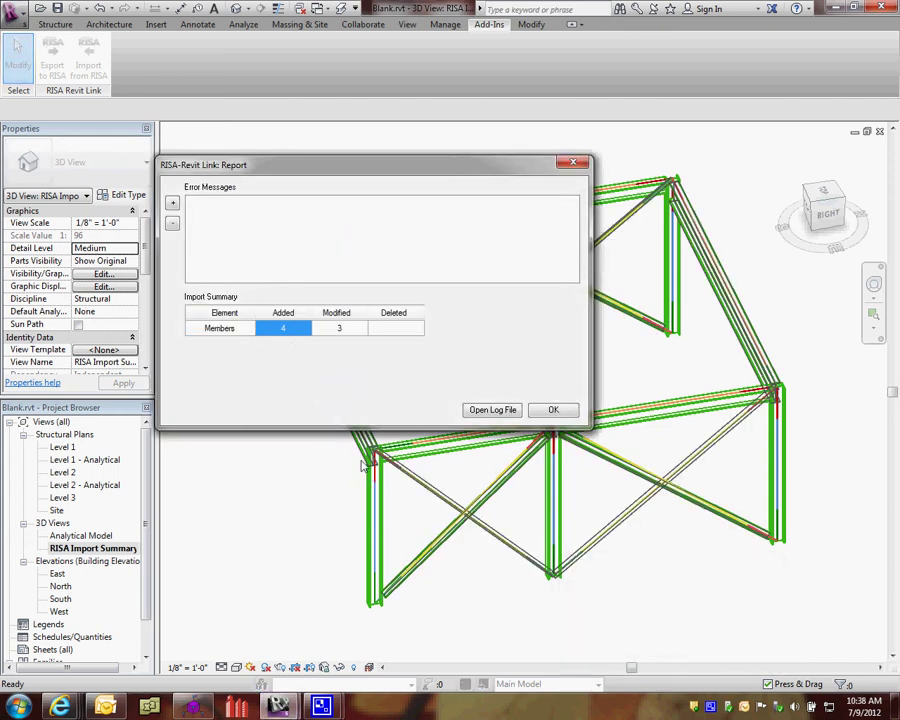
left_click(346, 330)
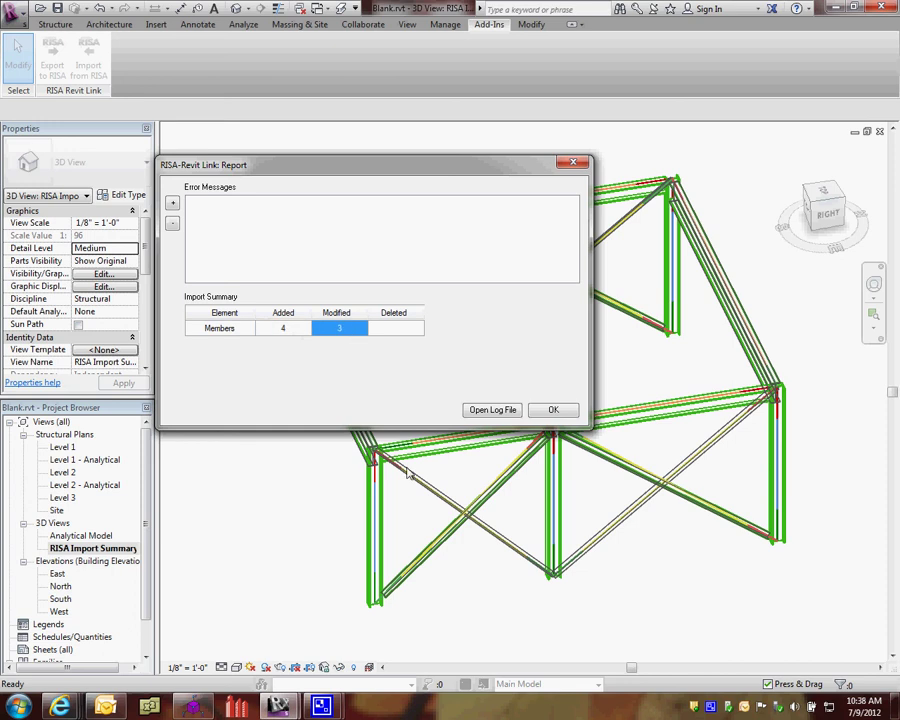
- Close the link report and orbit the frame to inspect the green and yellow members
left_click(553, 411)
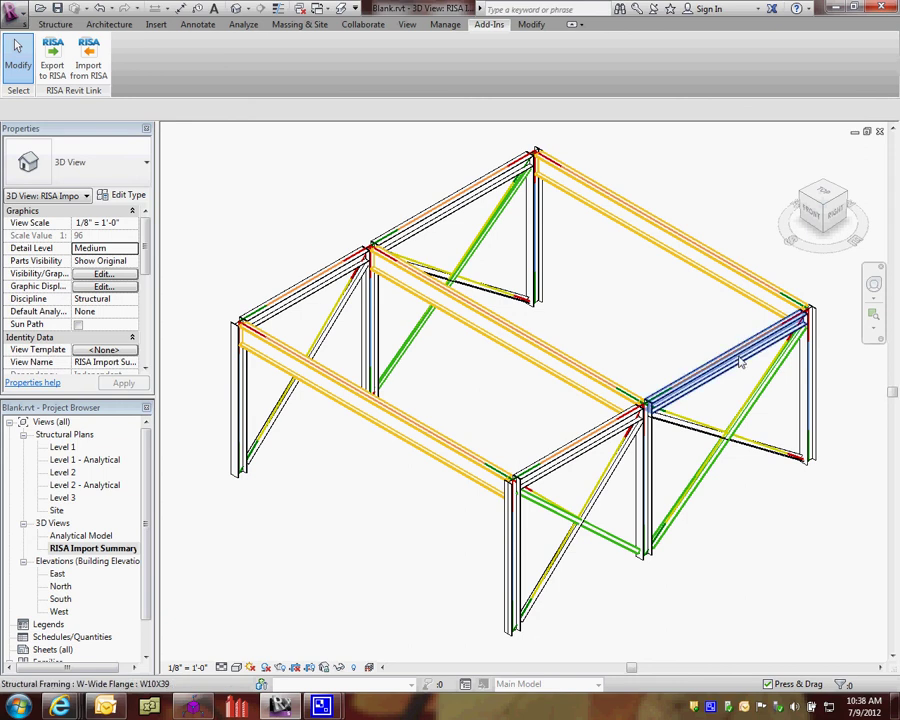
middle_click_drag(713, 408, 658, 410, "shift")
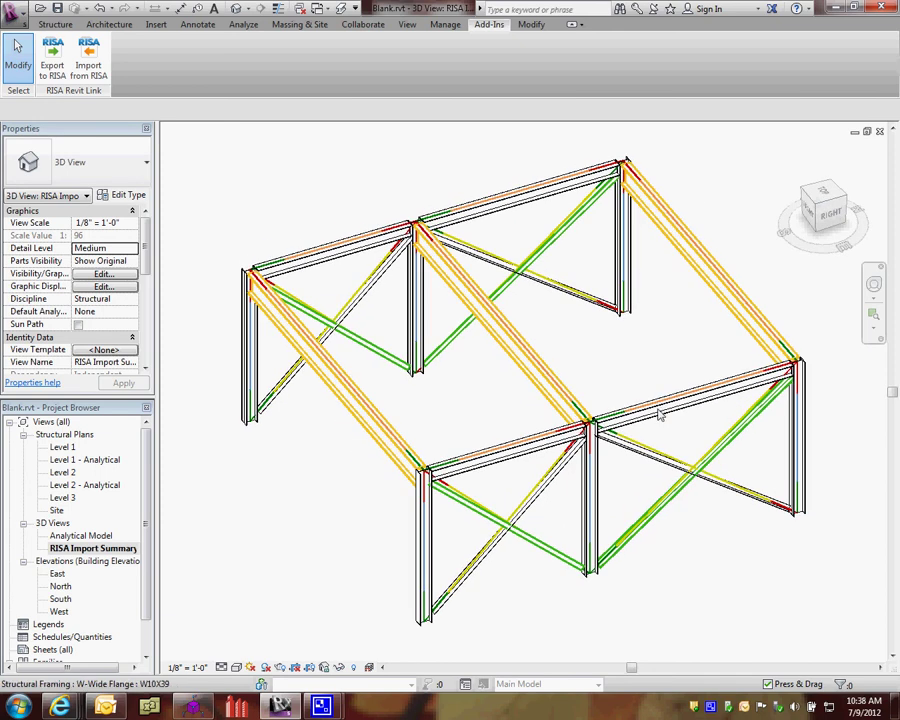